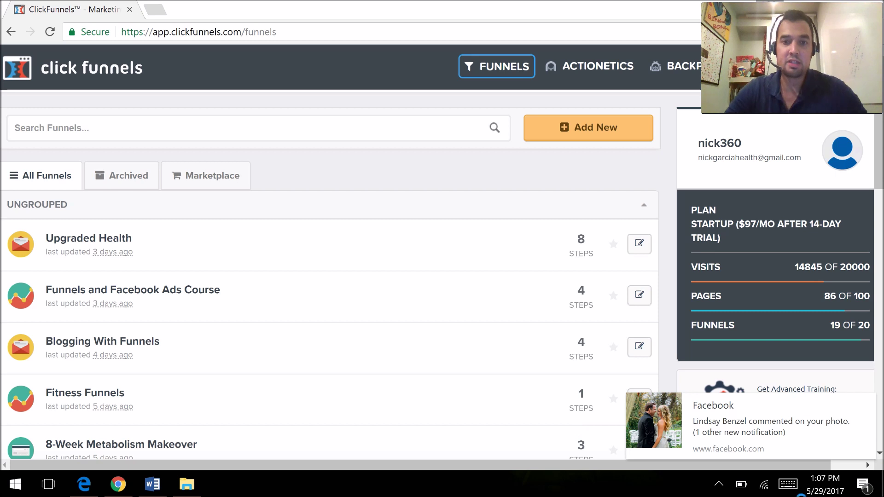
# Step: Dismiss the desktop notification and look over the ClickFunnels dashboard
pyautogui.moveTo(868, 420)
pyautogui.click(866, 402)
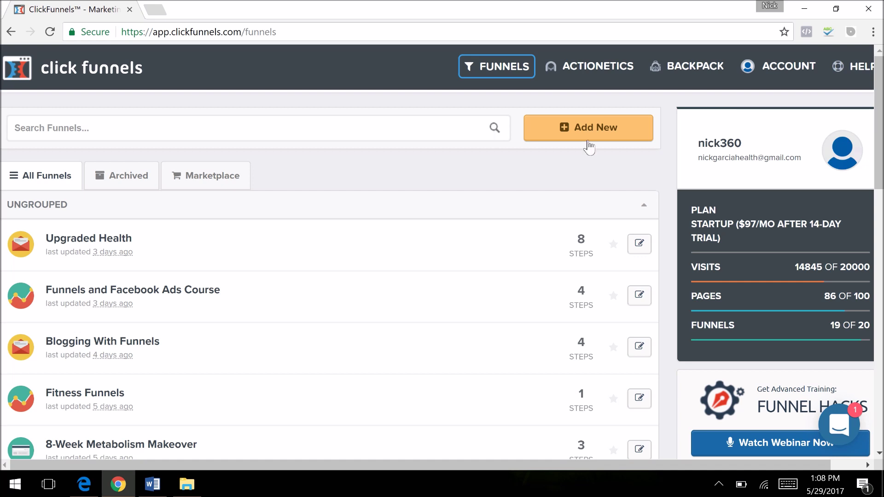
pyautogui.scroll(-1, 589, 146)
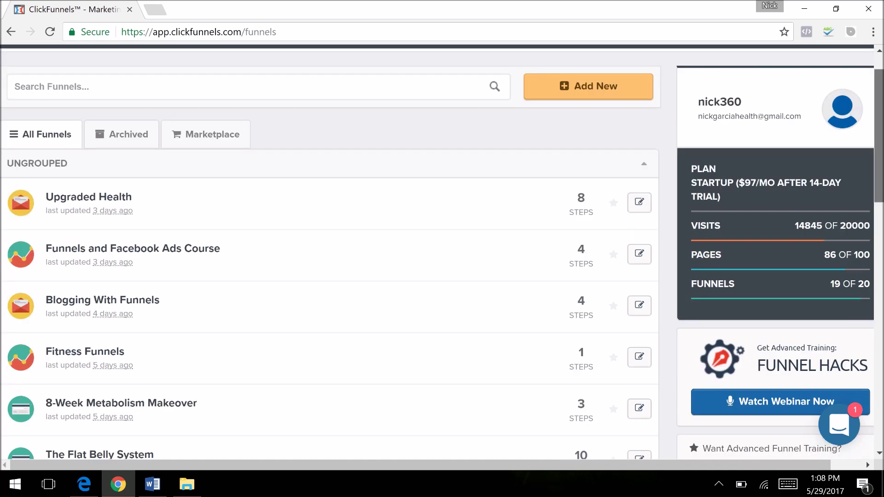
pyautogui.scroll(1, 880, 85)
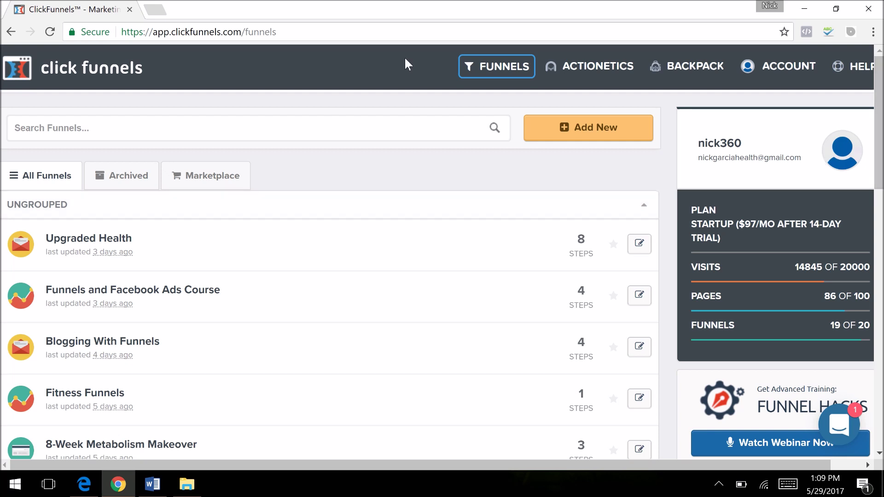
# Step: Create a Sell Your Product sales funnel named '20-MInute Sales Funnel' and build it
pyautogui.click(600, 133)
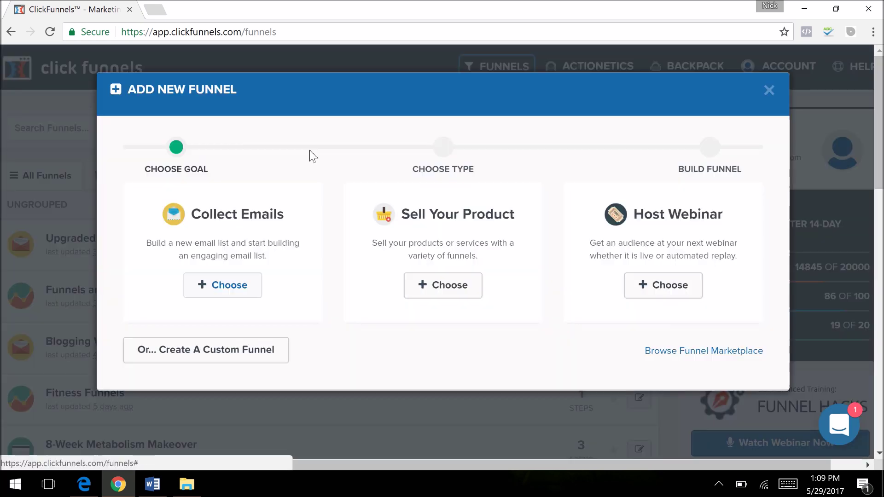
pyautogui.click(453, 288)
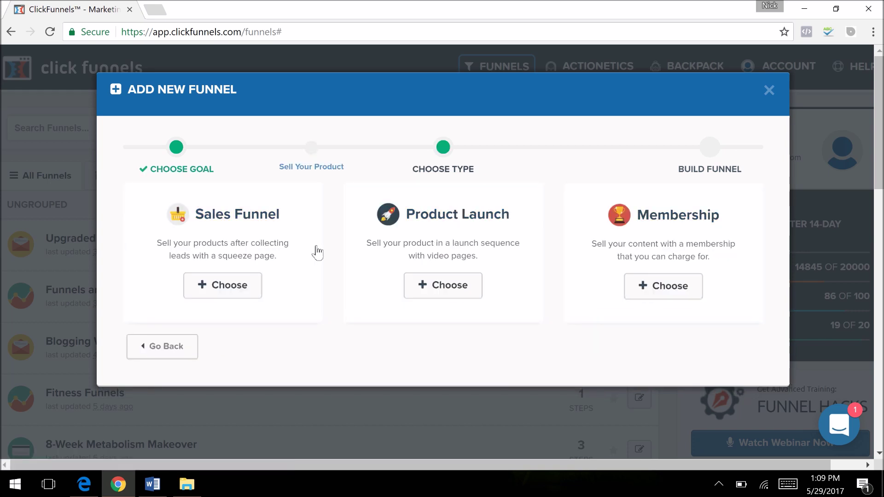
pyautogui.click(223, 286)
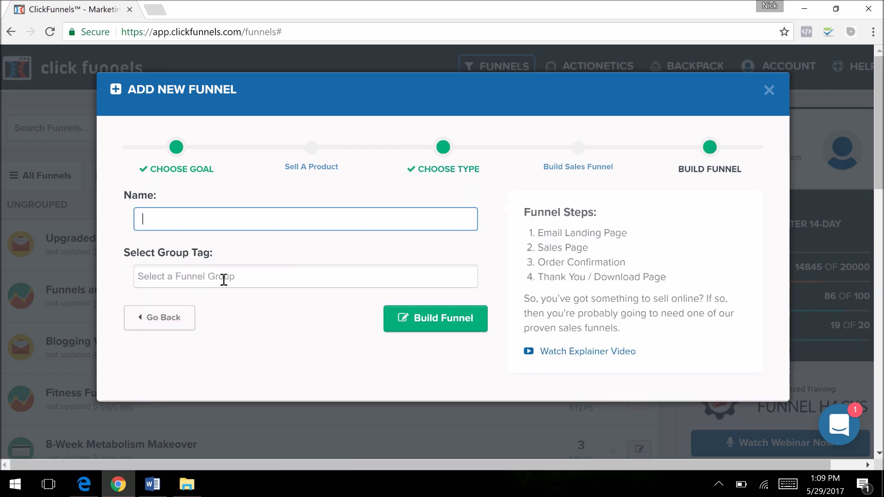
pyautogui.write('20-M')
pyautogui.press('BackSpace')
pyautogui.write('MInute Sales ')
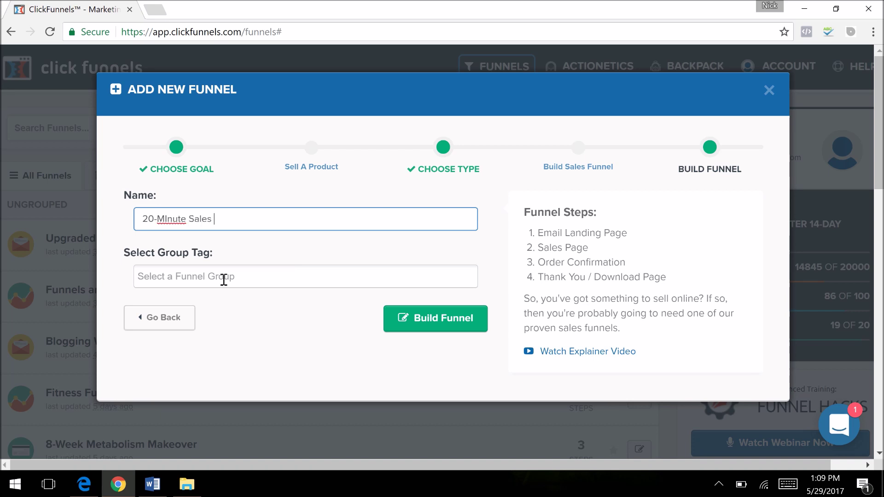
pyautogui.write('Funnel')
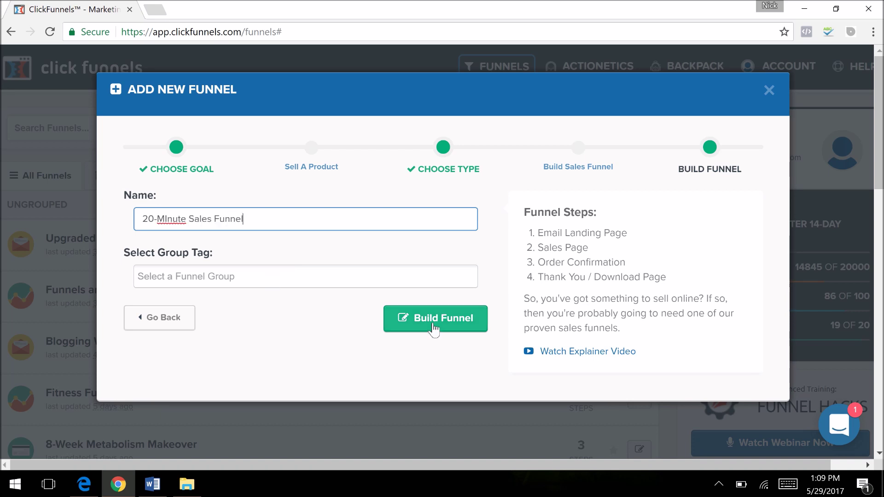
pyautogui.click(433, 328)
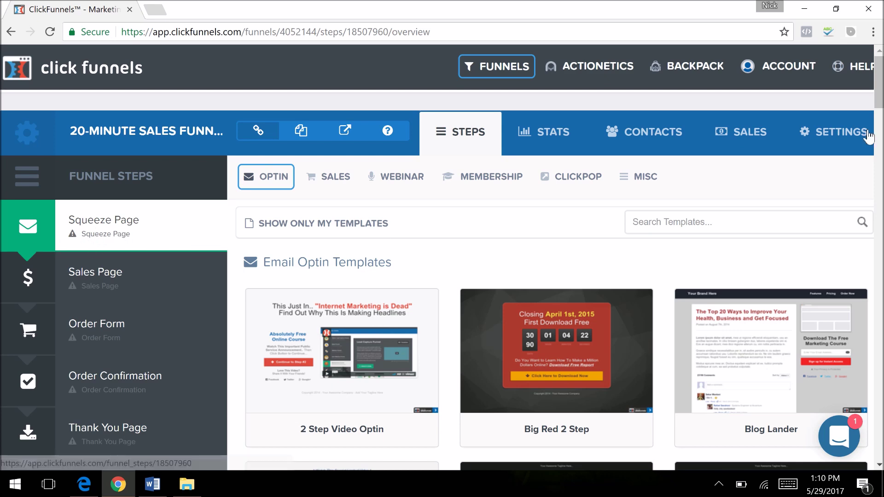
# Step: Pick the Simple Opt-In template from the Squeeze Page step's optin templates
pyautogui.scroll(-1, 442, 261)
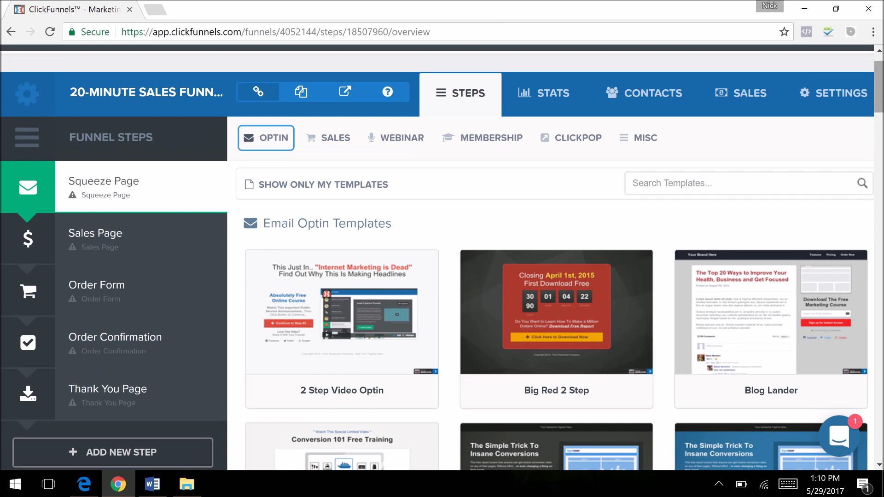
pyautogui.scroll(-1, 442, 258)
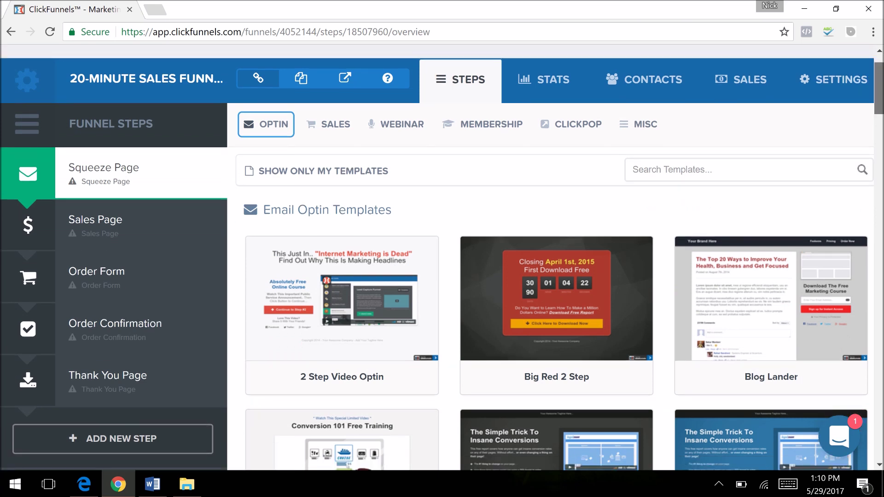
pyautogui.scroll(-10, 442, 258)
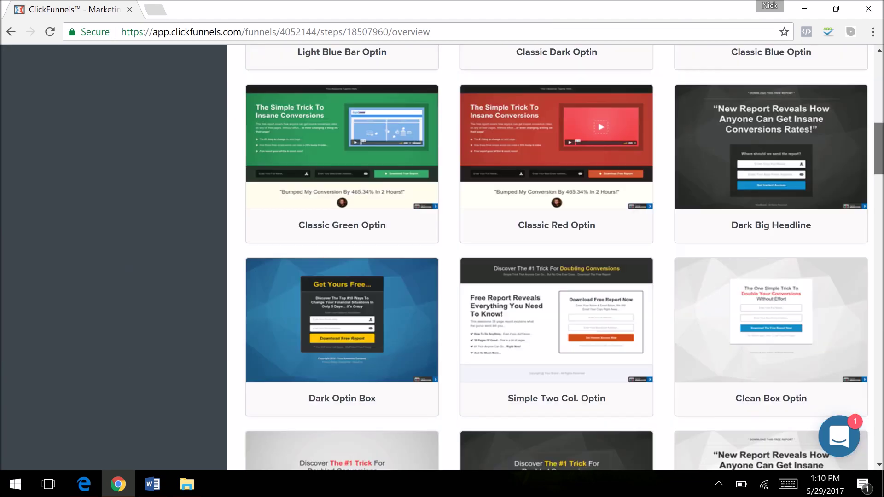
pyautogui.scroll(-20, 442, 258)
pyautogui.scroll(-10, 351, 349)
pyautogui.scroll(3, 351, 350)
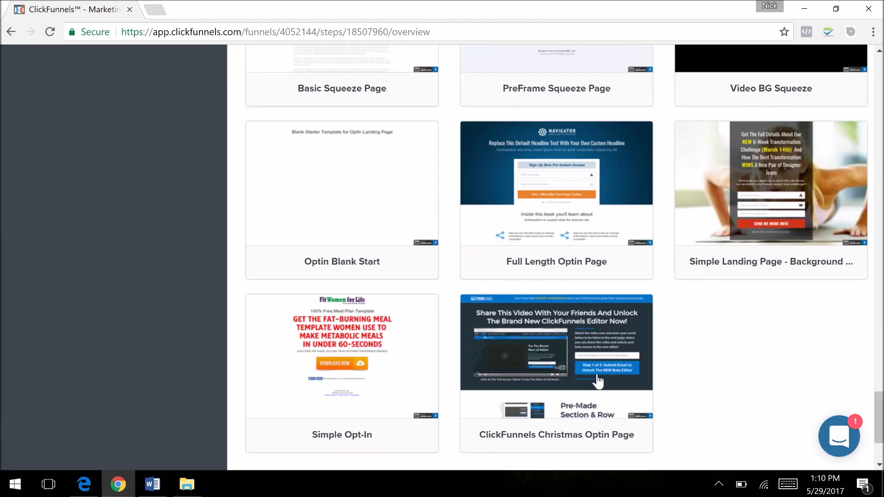
pyautogui.click(351, 350)
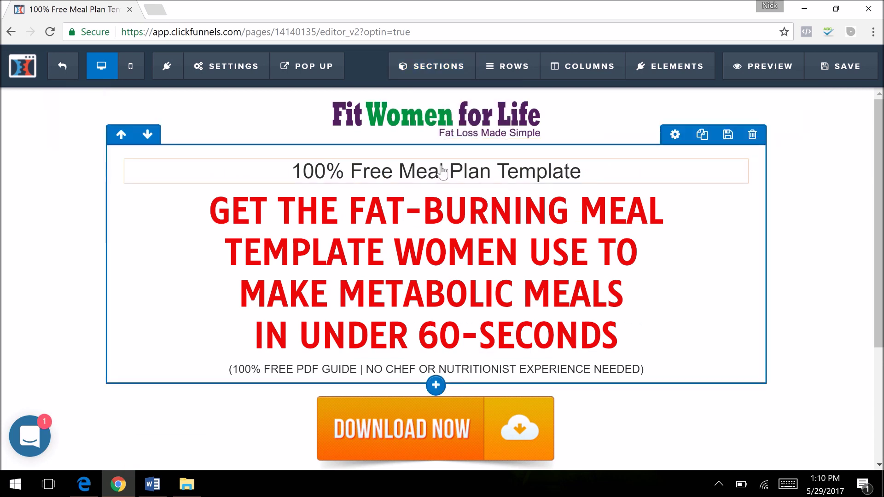
# Step: Retitle the headlines to '99-Killer Email Subject Lines' and '...Subject Lines to Boost Your Email Open Rates'
pyautogui.doubleClick(442, 170)
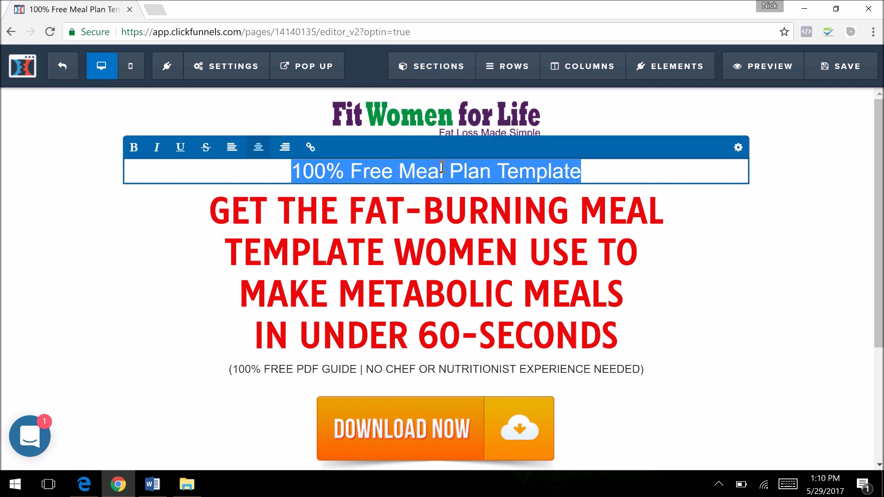
pyautogui.write('99-')
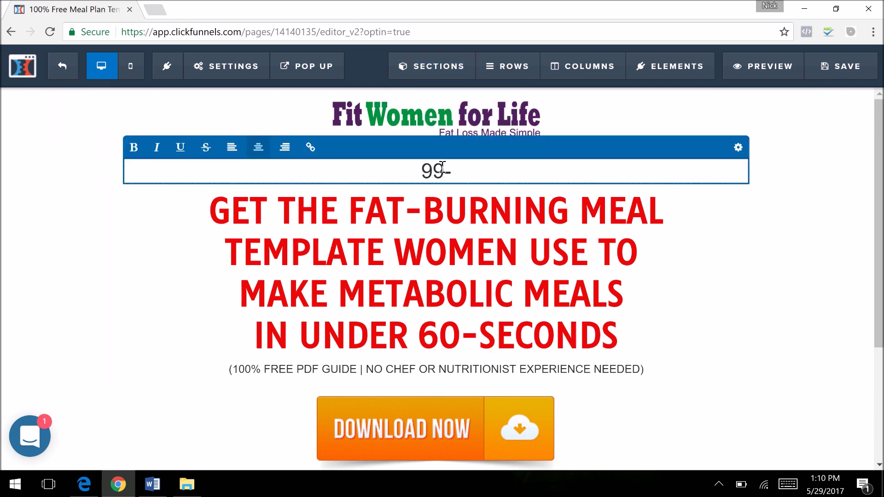
pyautogui.write('Killer Email S')
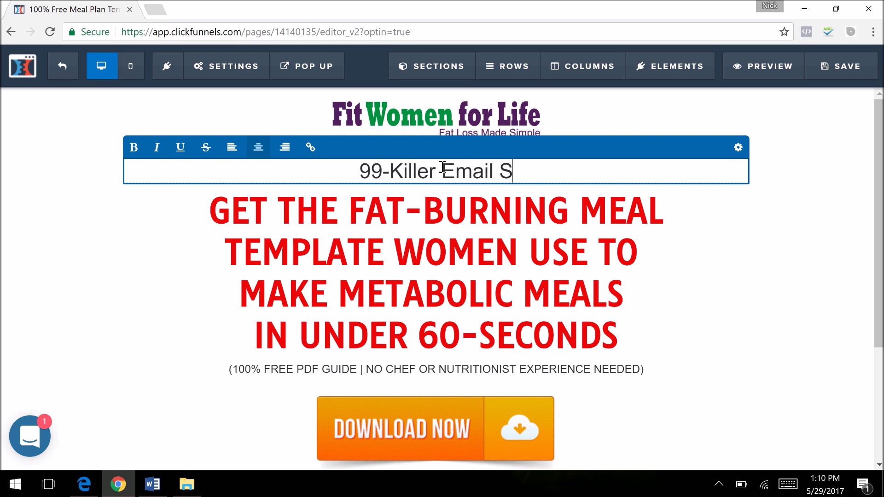
pyautogui.write('ubject Lines')
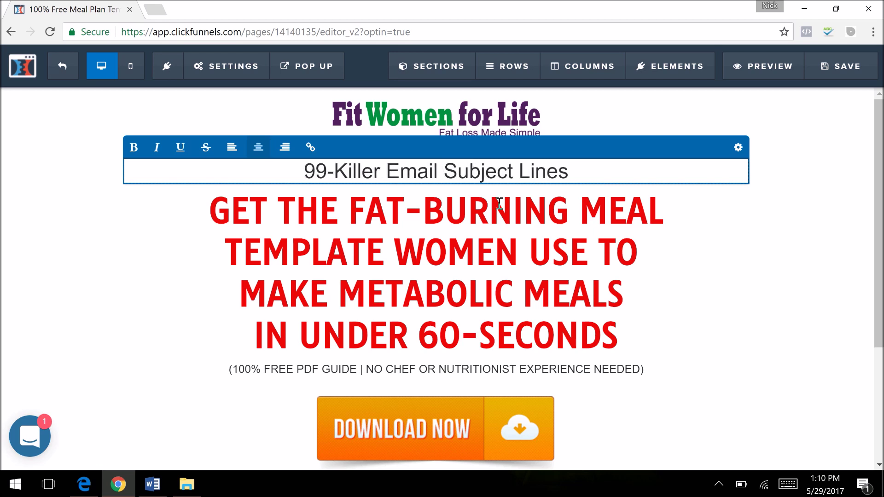
pyautogui.tripleClick(507, 251)
pyautogui.tripleClick(508, 250)
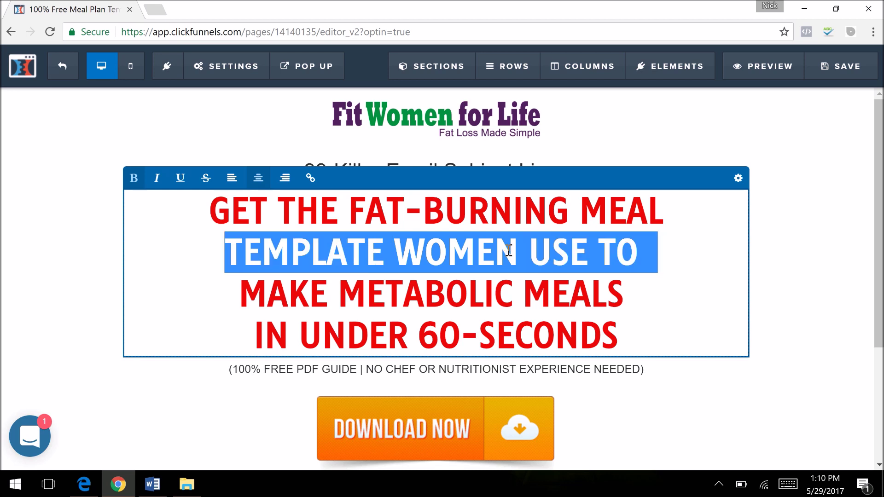
pyautogui.hotkey('ctrl', 'a')
pyautogui.write('Use The')
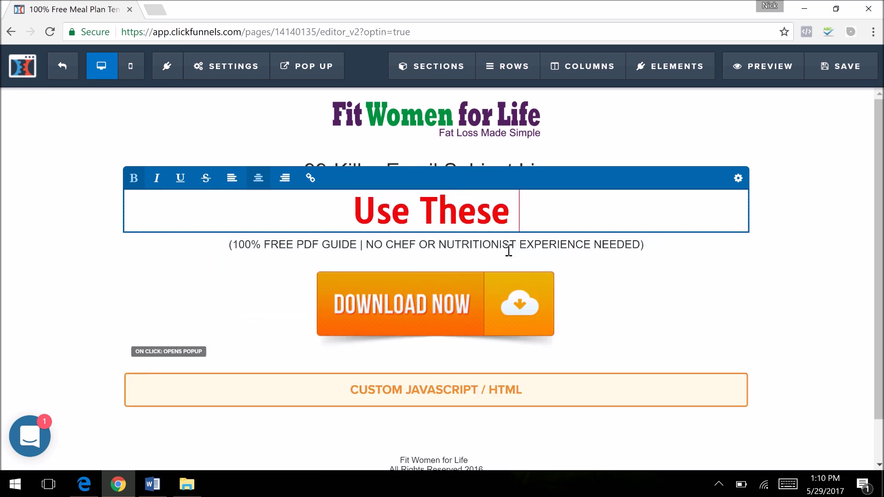
pyautogui.write('ines to')
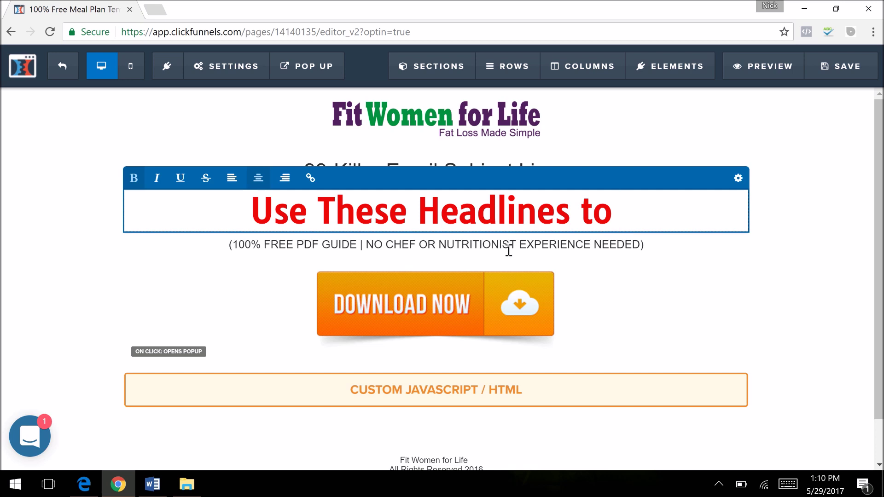
pyautogui.press('BackSpace')
pyautogui.press('BackSpace')
pyautogui.press('BackSpace')
pyautogui.press('BackSpace')
pyautogui.press('BackSpace')
pyautogui.press('BackSpace')
pyautogui.press('BackSpace')
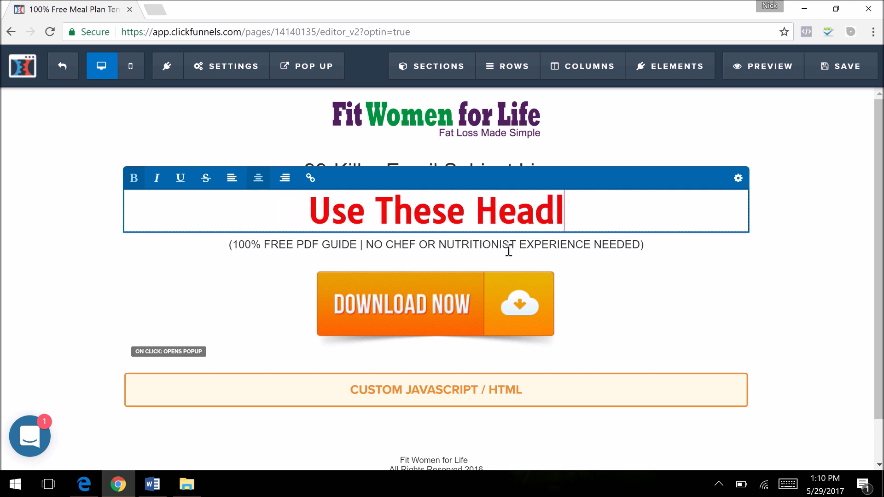
pyautogui.press('BackSpace')
pyautogui.press('BackSpace')
pyautogui.press('BackSpace')
pyautogui.press('BackSpace')
pyautogui.press('BackSpace')
pyautogui.write('Sbjecct L')
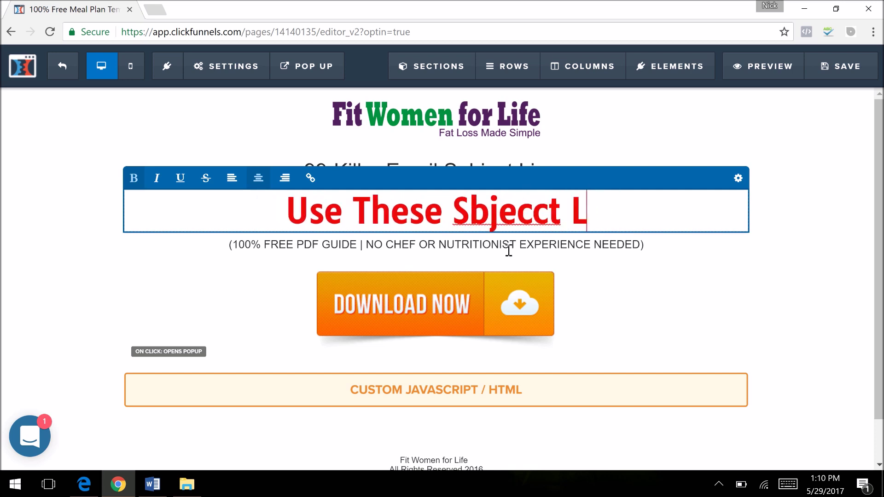
pyautogui.press('BackSpace')
pyautogui.press('BackSpace')
pyautogui.press('BackSpace')
pyautogui.press('BackSpace')
pyautogui.press('BackSpace')
pyautogui.press('BackSpace')
pyautogui.press('BackSpace')
pyautogui.press('BackSpace')
pyautogui.write('ubjec')
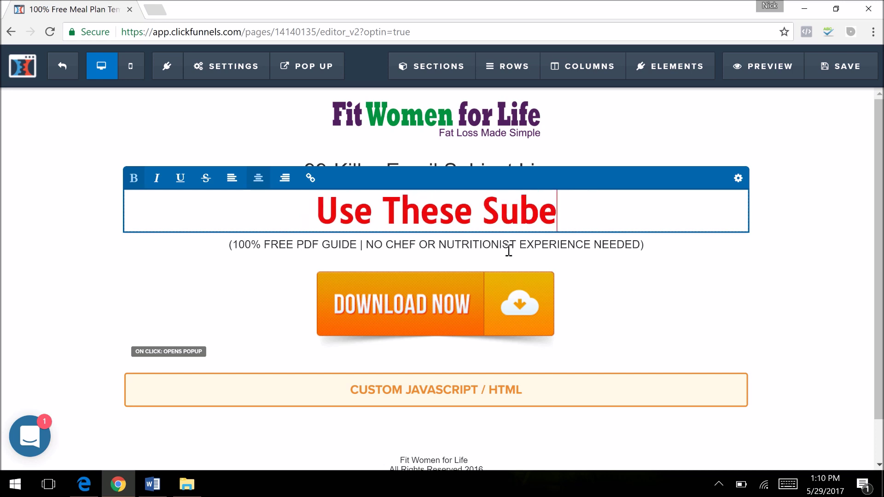
pyautogui.write('t Lines to Boo')
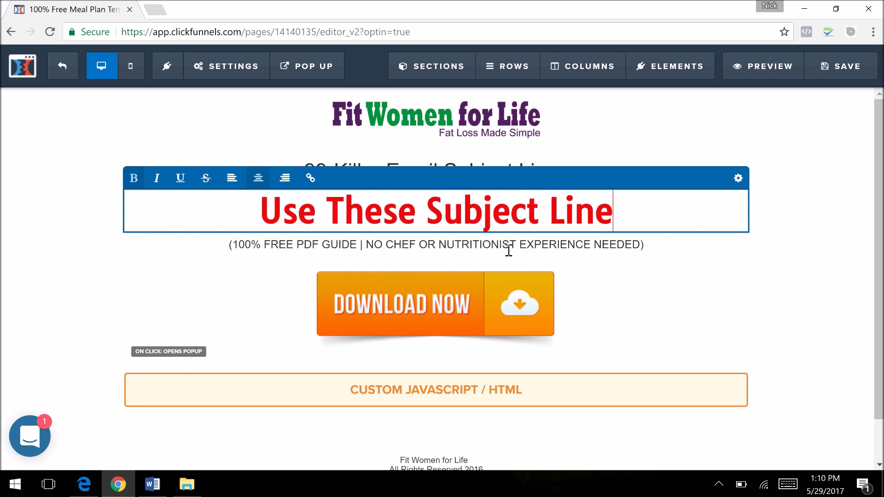
pyautogui.write('st Your E')
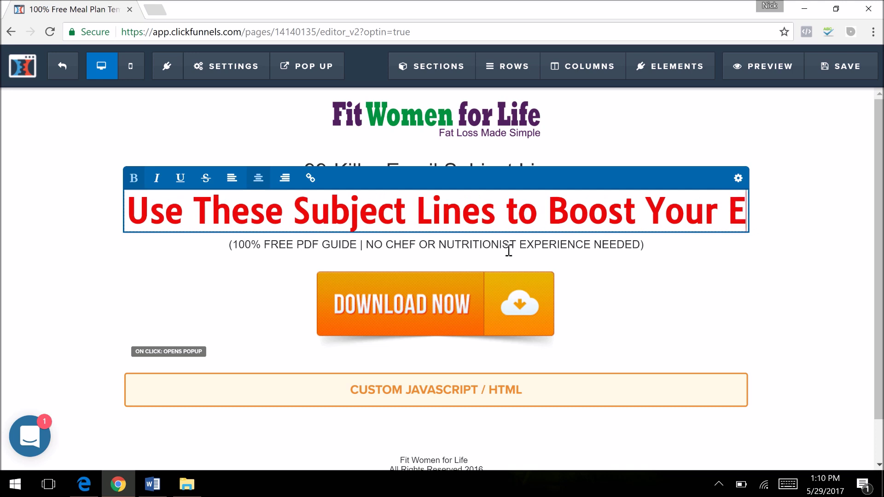
pyautogui.write('mail Open Rates.')
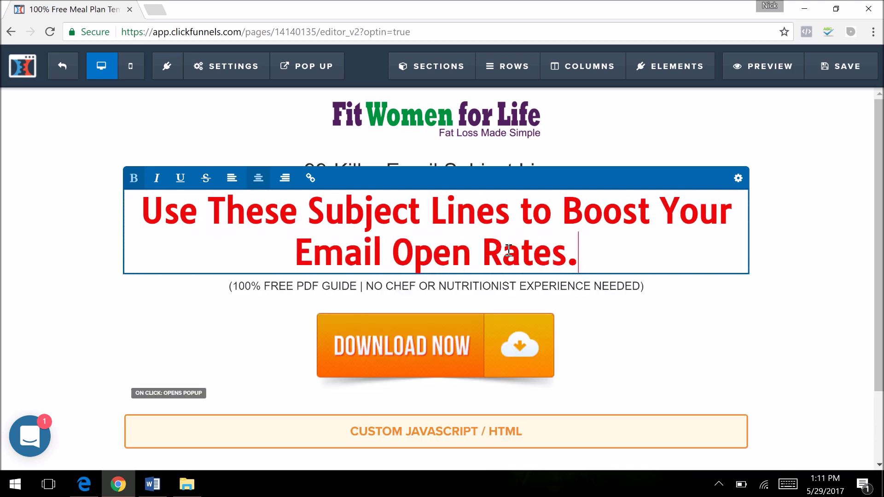
pyautogui.press('BackSpace')
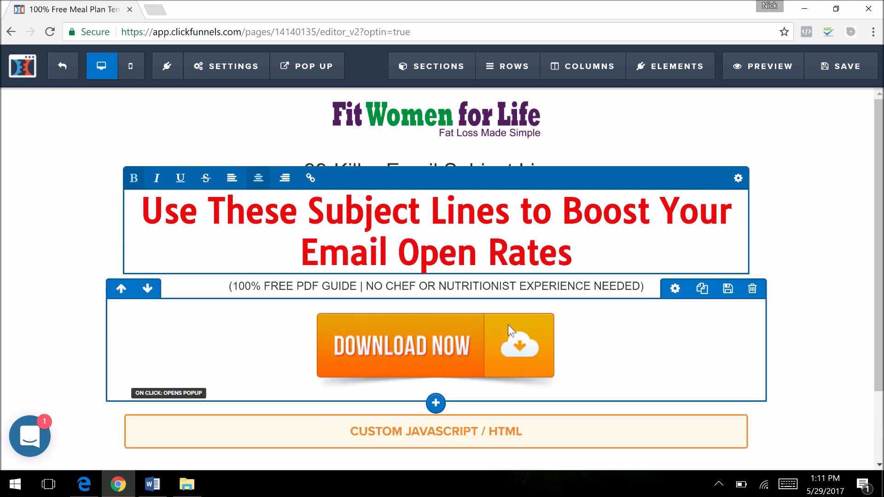
# Step: Replace the subheadline with 'If your email doesn't get open it's like you never sent it.'
pyautogui.tripleClick(559, 289)
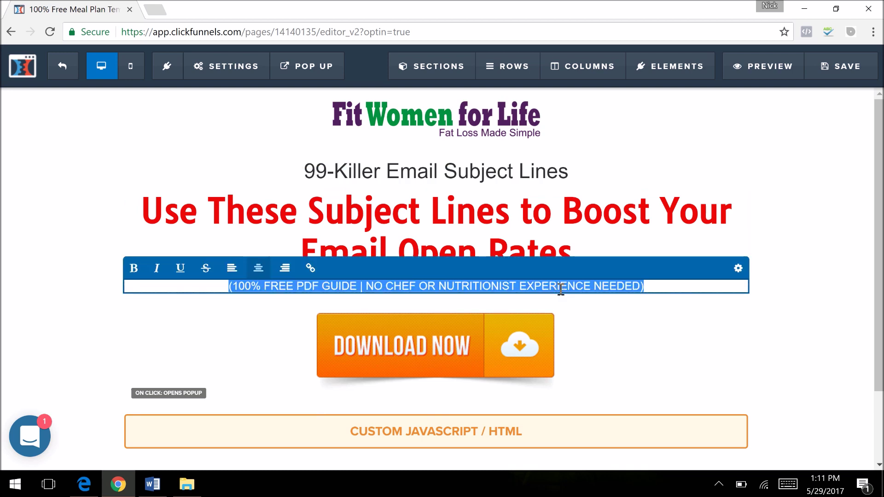
pyautogui.press('BackSpace')
pyautogui.write('If your e')
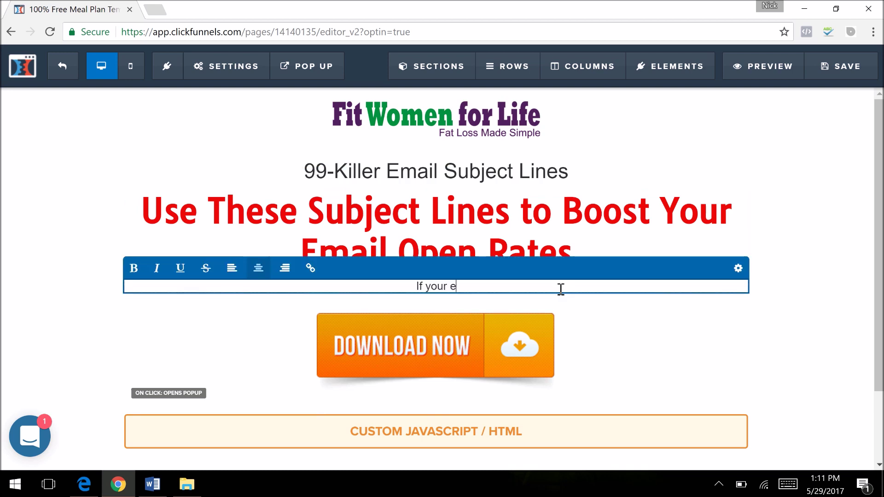
pyautogui.write("mail doesn't get ")
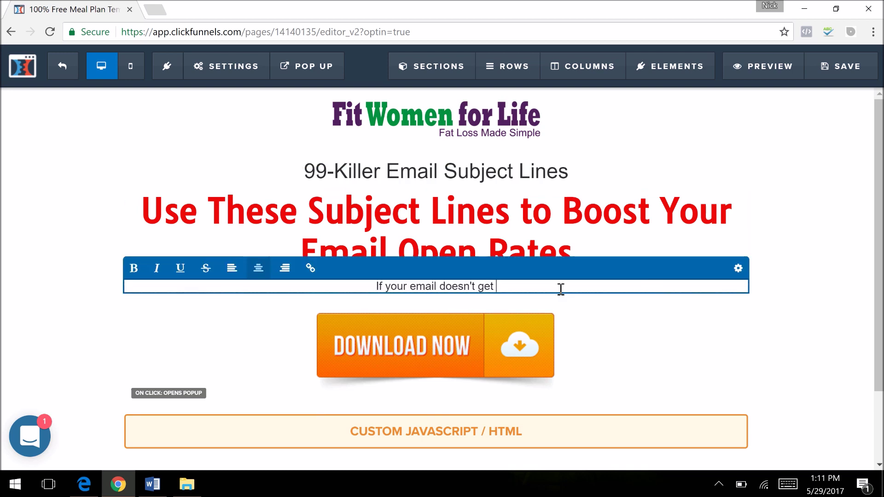
pyautogui.write("open it's like ")
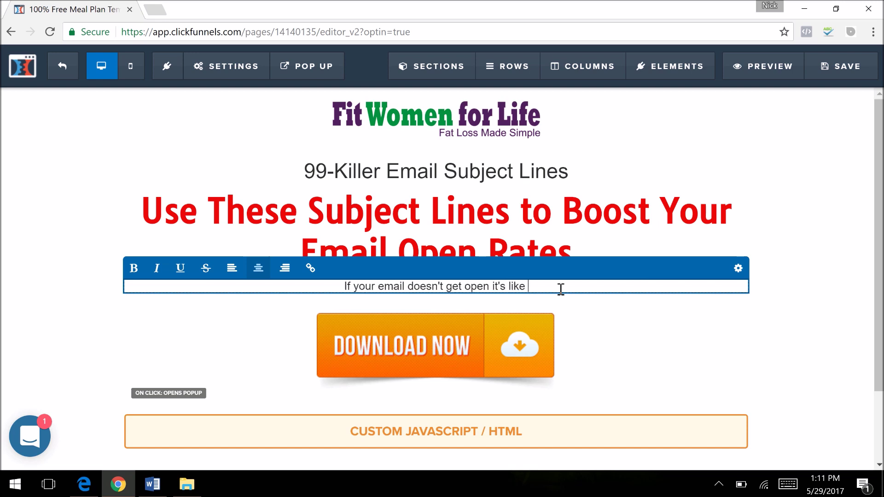
pyautogui.write('you never sent it.')
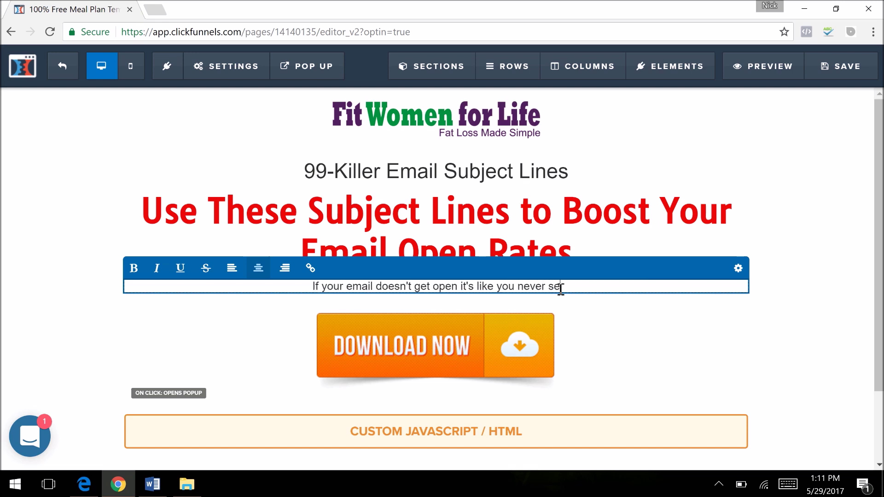
pyautogui.click(686, 177)
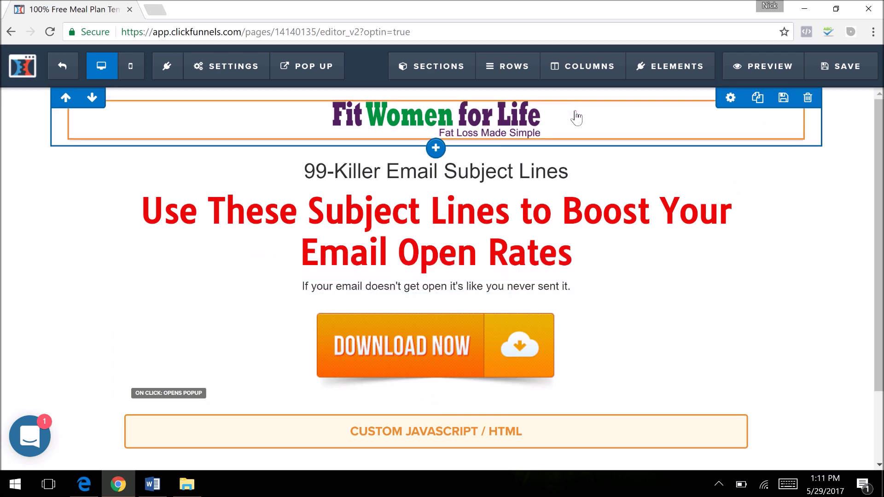
pyautogui.scroll(-1, 442, 276)
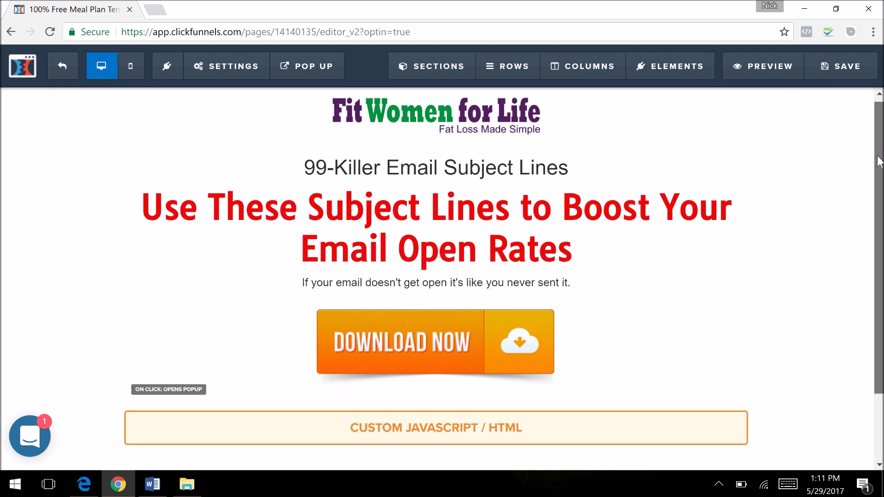
pyautogui.scroll(-2, 601, 239)
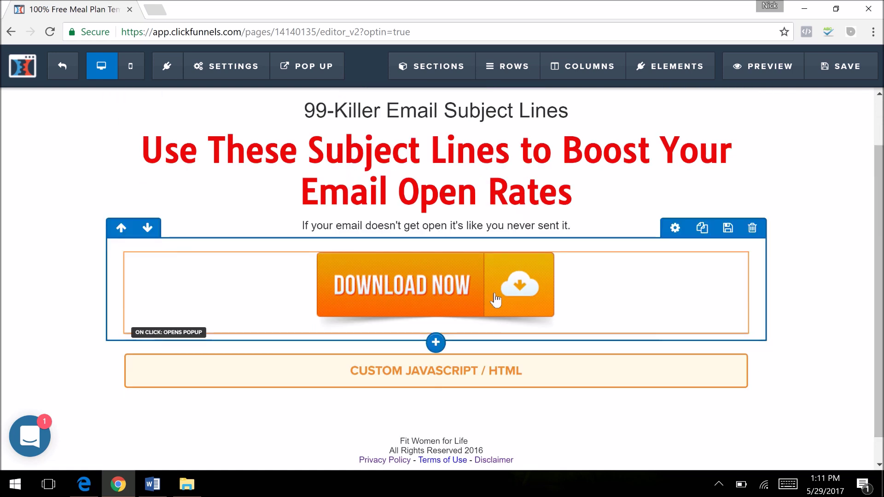
pyautogui.click(497, 366)
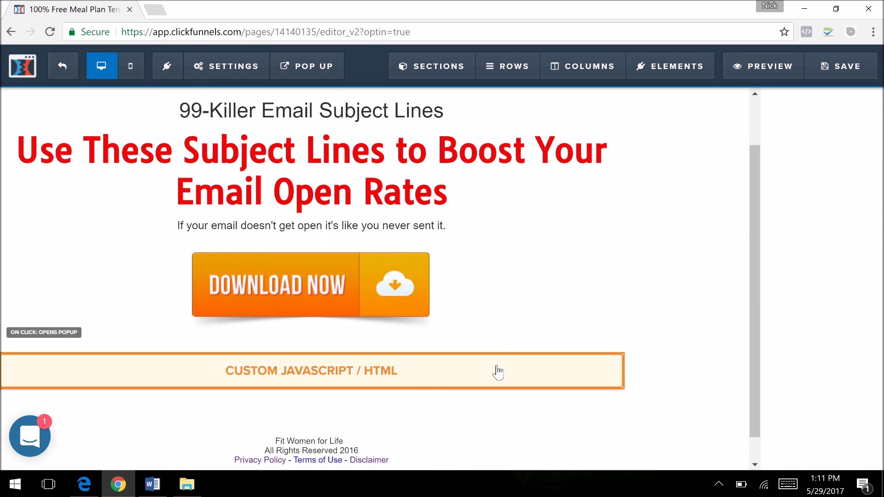
pyautogui.click(765, 219)
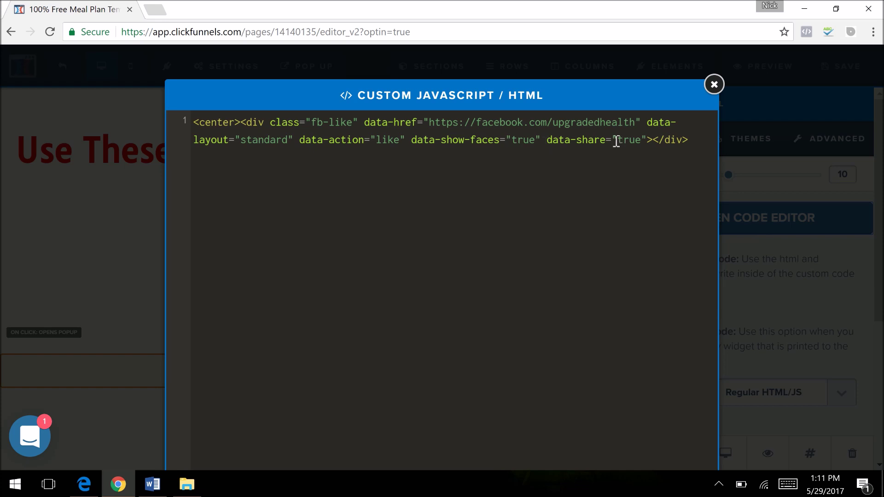
pyautogui.hotkey('ctrl', 'a')
pyautogui.click(606, 123)
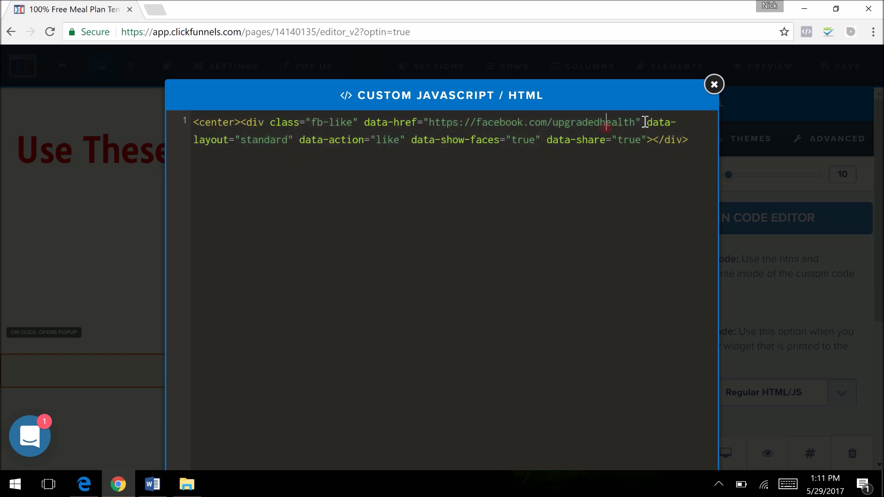
pyautogui.click(713, 84)
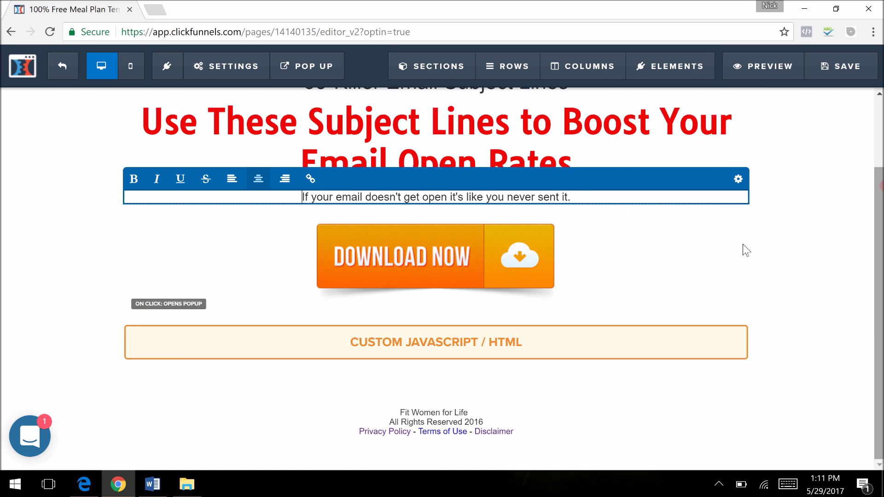
pyautogui.scroll(-1, 742, 244)
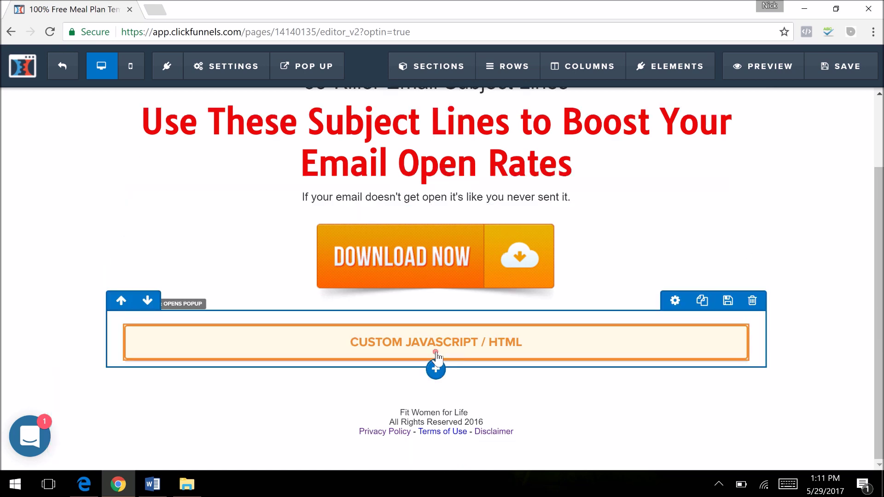
pyautogui.click(438, 357)
pyautogui.click(420, 379)
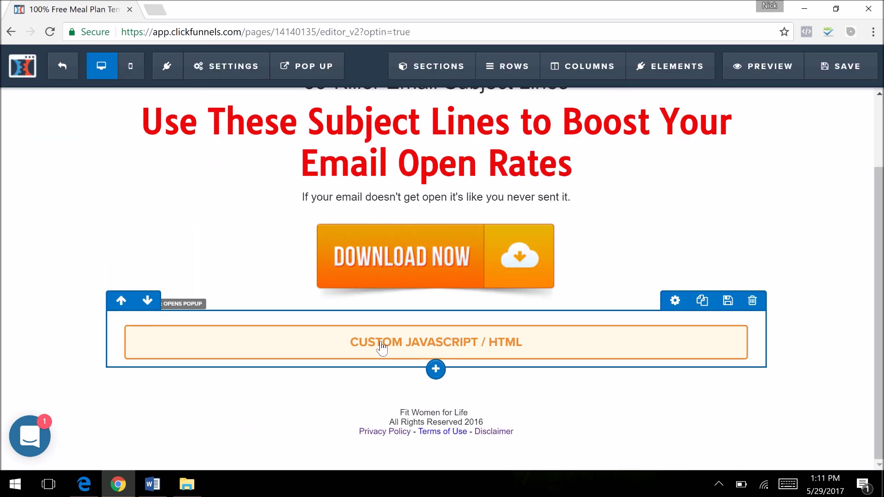
pyautogui.click(443, 356)
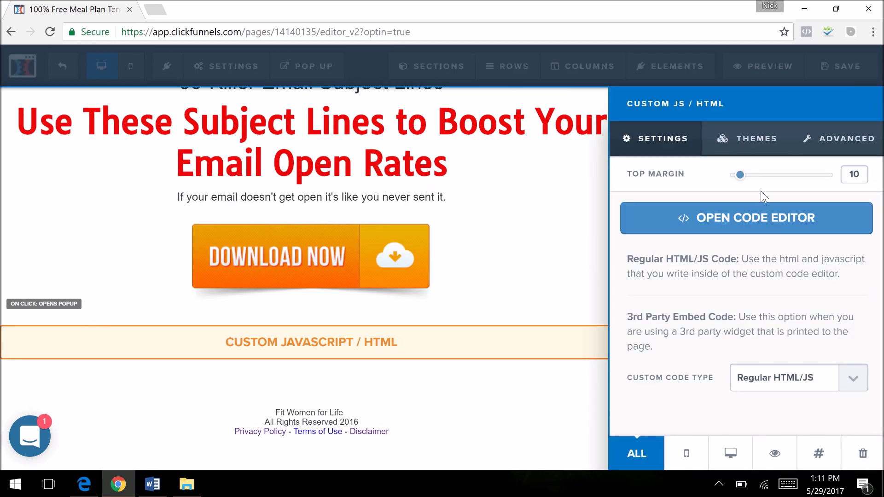
pyautogui.click(280, 304)
pyautogui.click(557, 382)
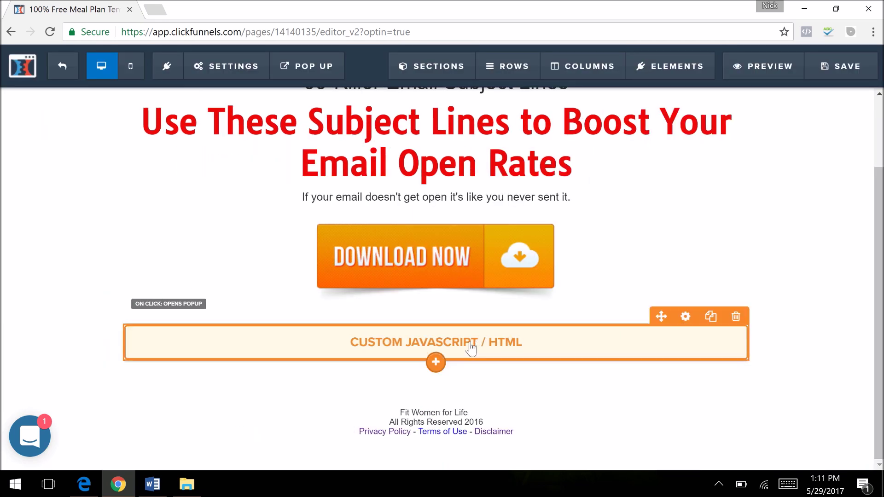
# Step: Add a full-width section with a single-column row and an image element below the code block
pyautogui.click(436, 368)
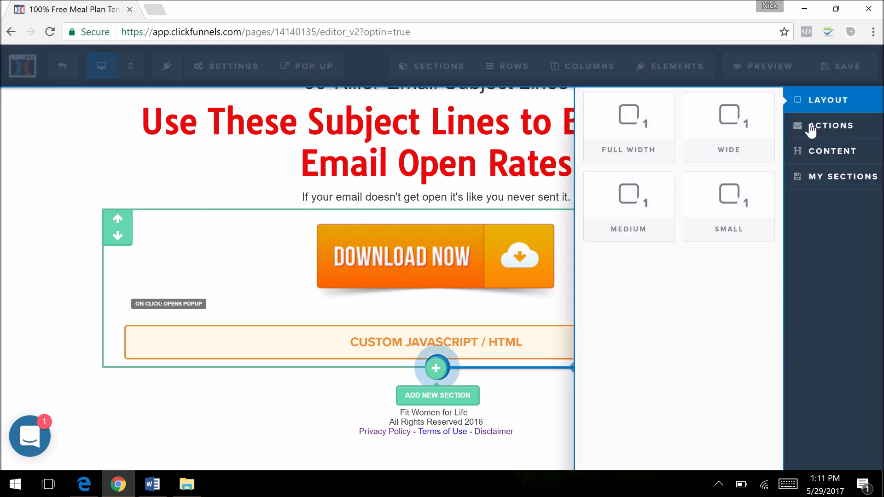
pyautogui.click(649, 119)
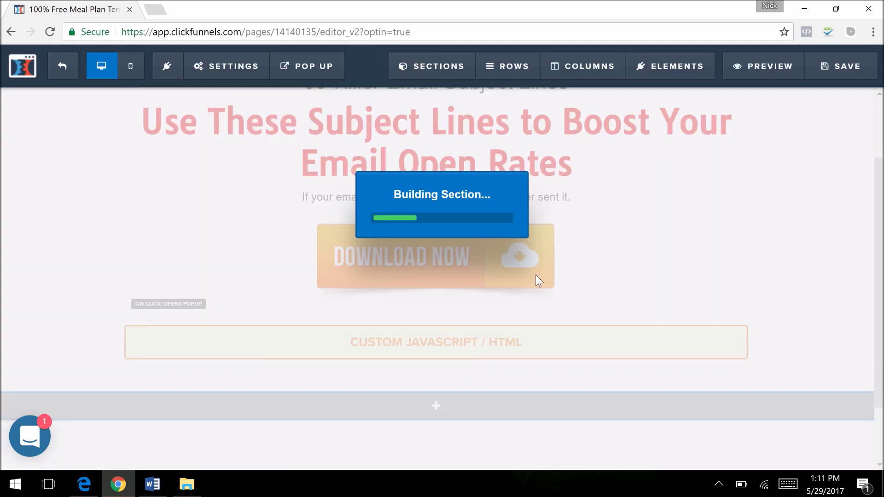
pyautogui.click(447, 330)
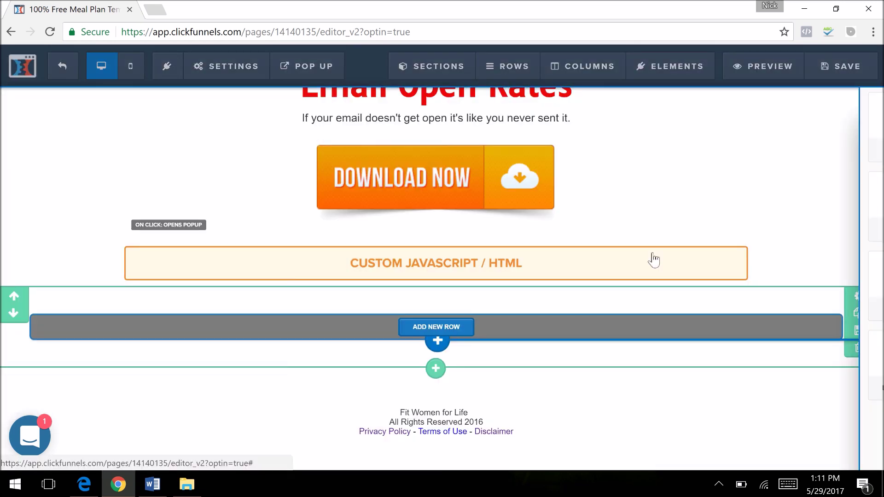
pyautogui.click(610, 145)
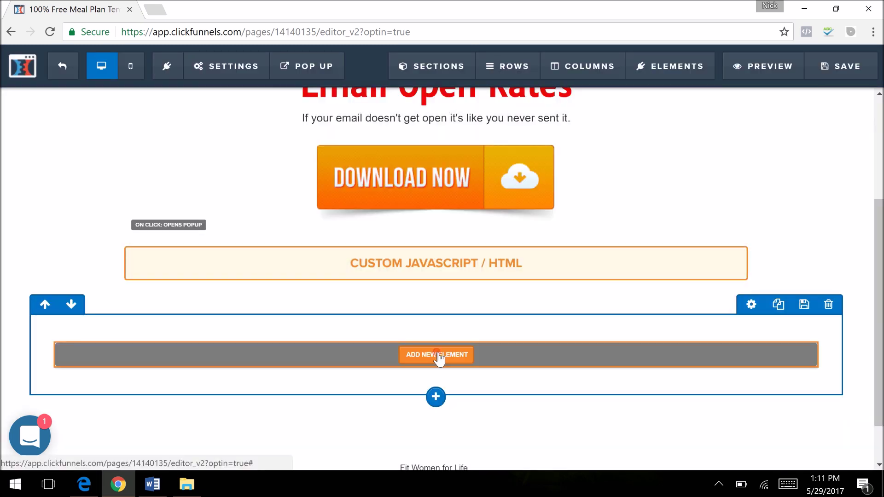
pyautogui.click(436, 353)
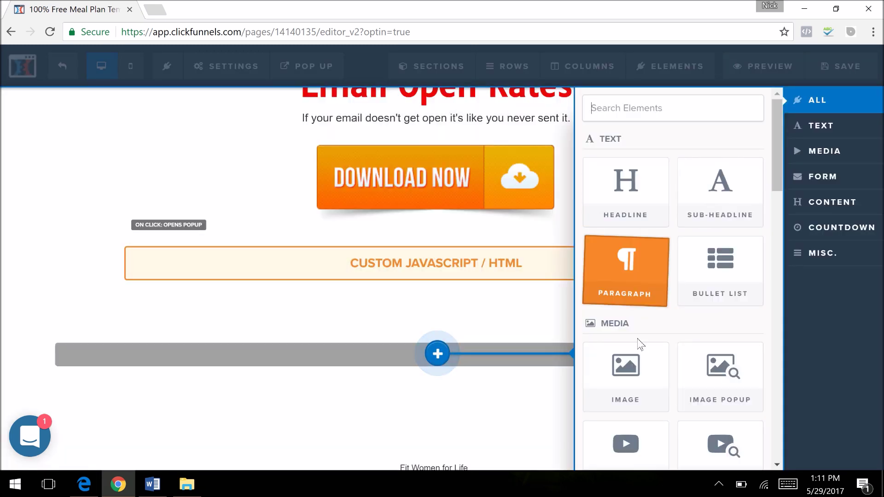
pyautogui.click(627, 374)
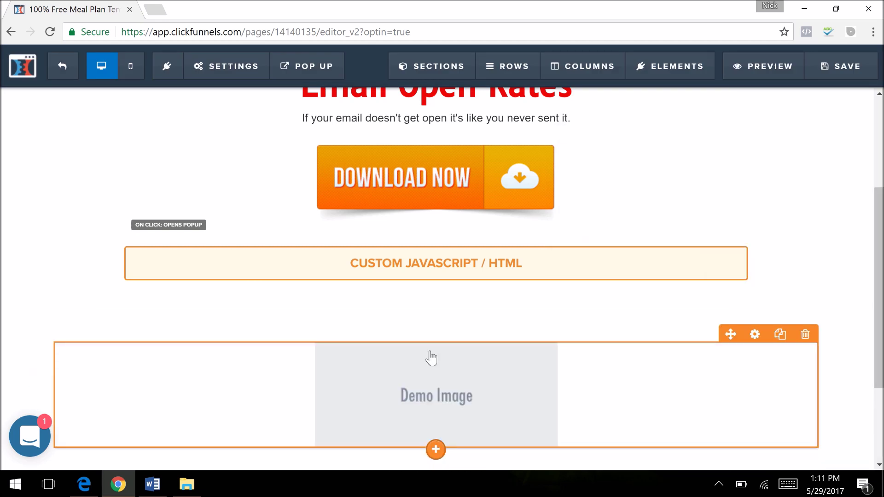
# Step: Replace the demo image with the Carbs/Fats body diagram from the uploaded images library
pyautogui.click(464, 388)
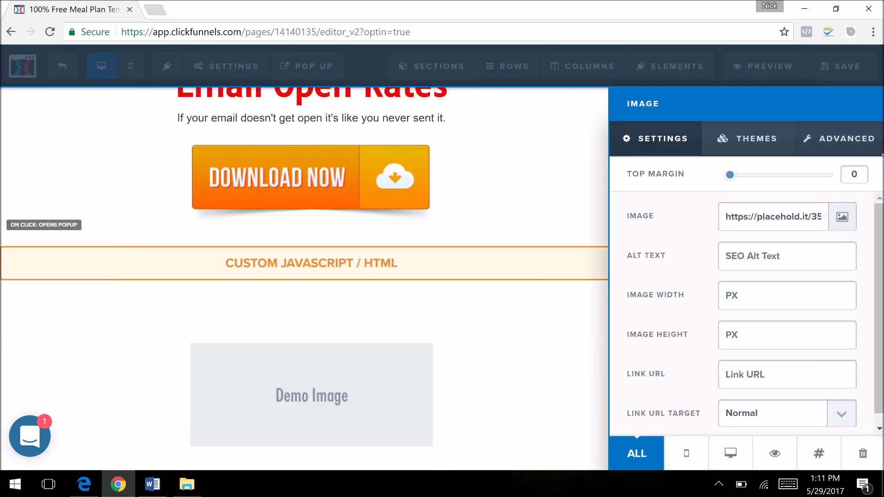
pyautogui.click(842, 218)
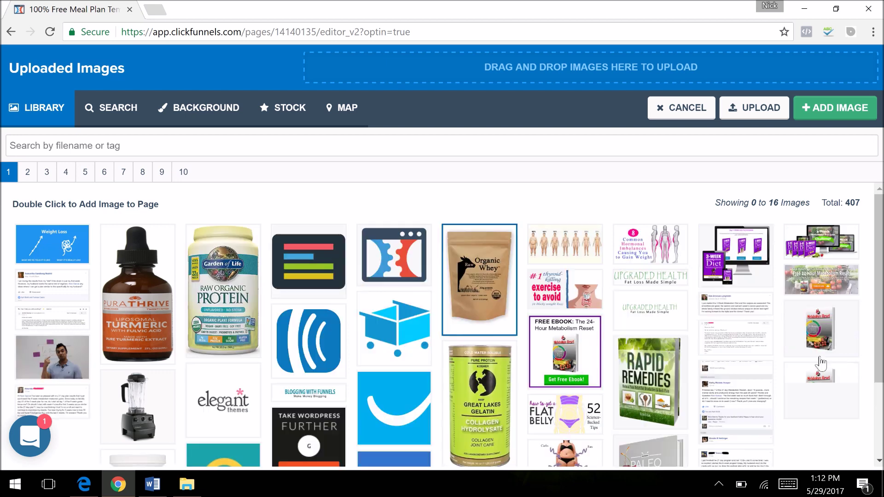
pyautogui.scroll(-1, 442, 322)
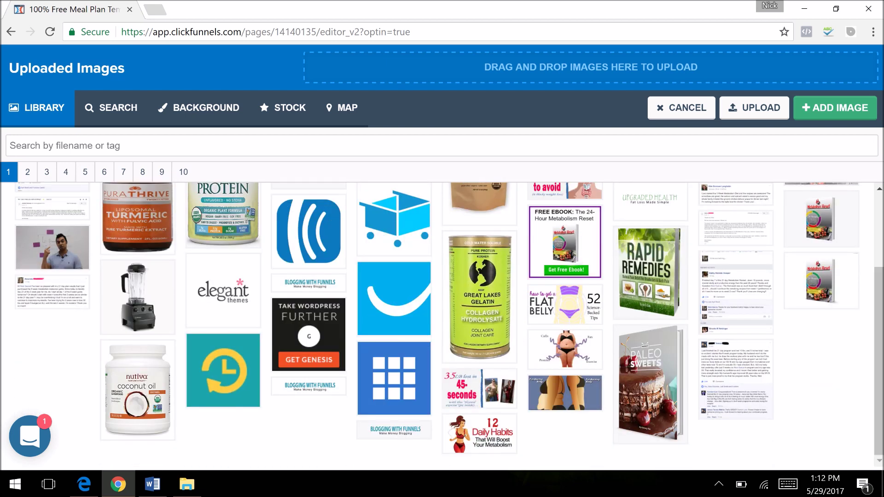
pyautogui.click(556, 352)
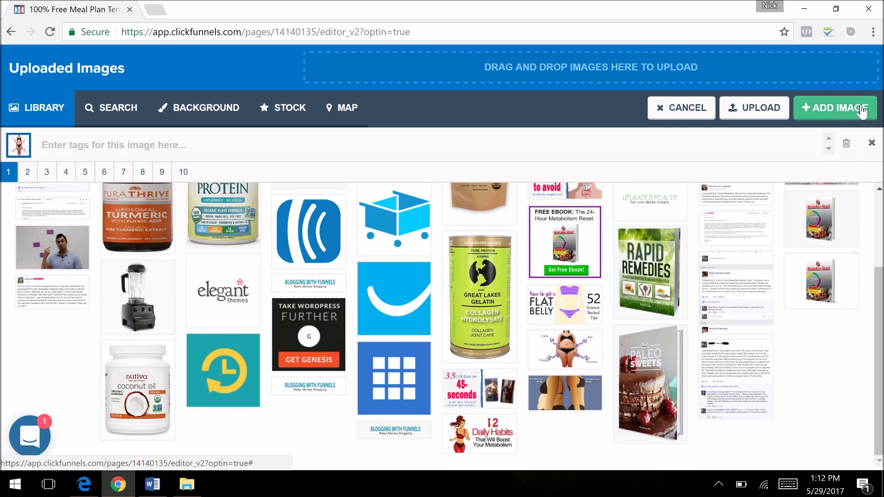
pyautogui.click(858, 116)
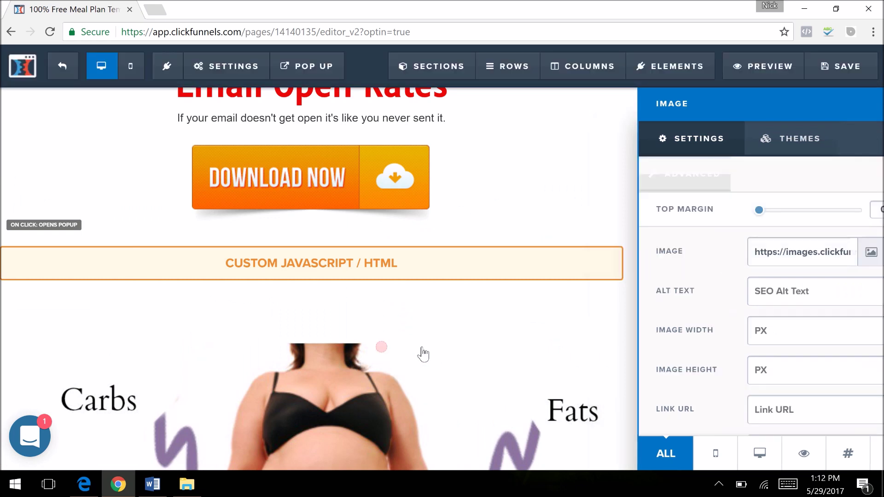
pyautogui.click(421, 351)
# Step: Set the image's width to 250
pyautogui.click(798, 350)
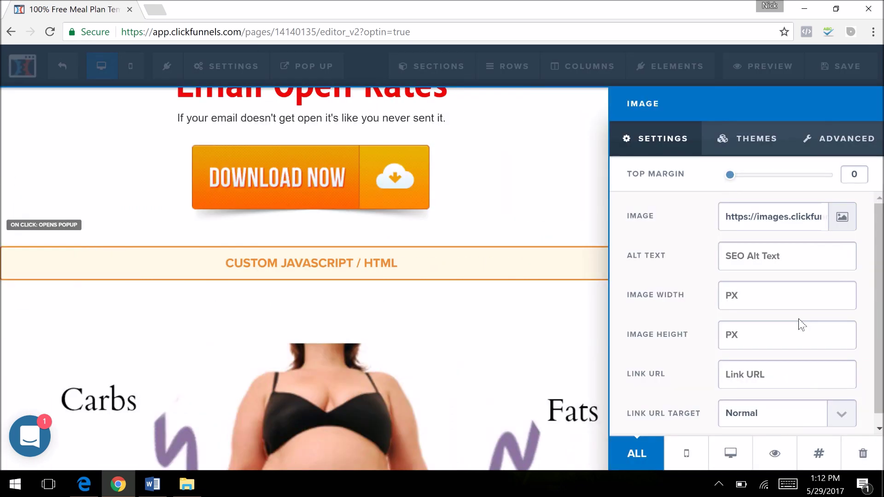
pyautogui.click(779, 302)
pyautogui.write('250')
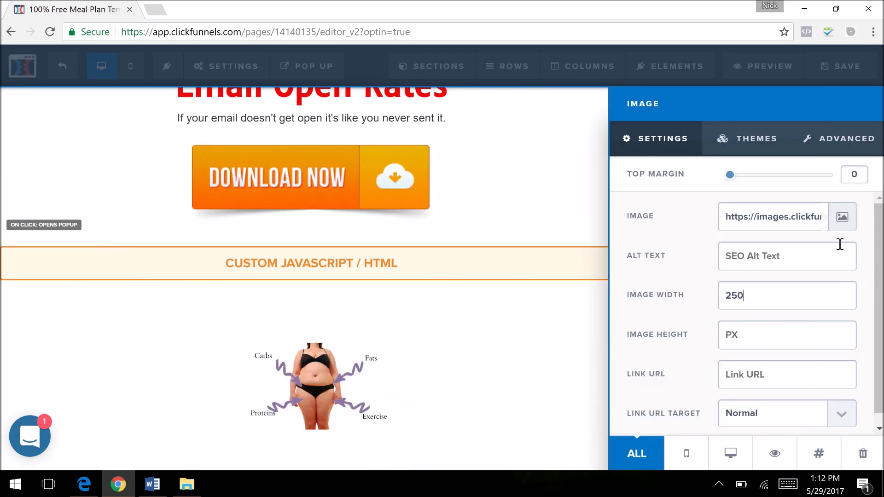
pyautogui.click(428, 385)
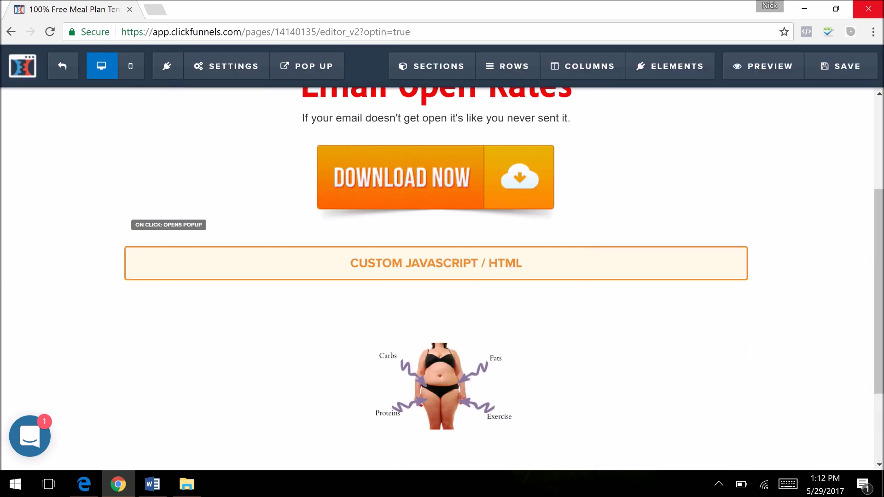
# Step: Check that the Download Now button links to #open-popup
pyautogui.scroll(-1, 507, 258)
pyautogui.scroll(1, 333, 341)
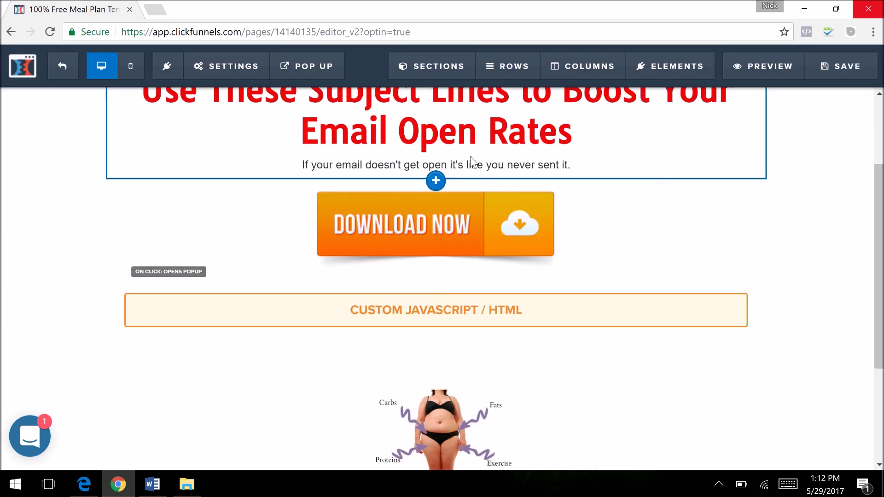
pyautogui.click(450, 236)
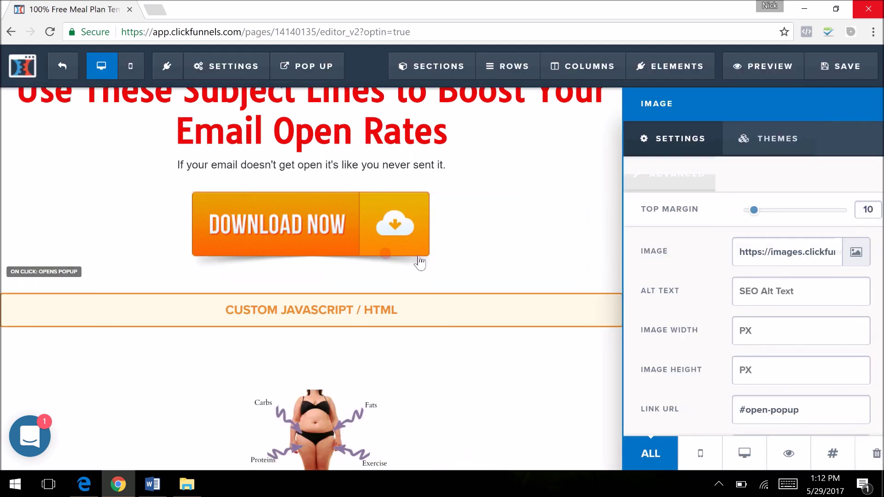
pyautogui.click(420, 264)
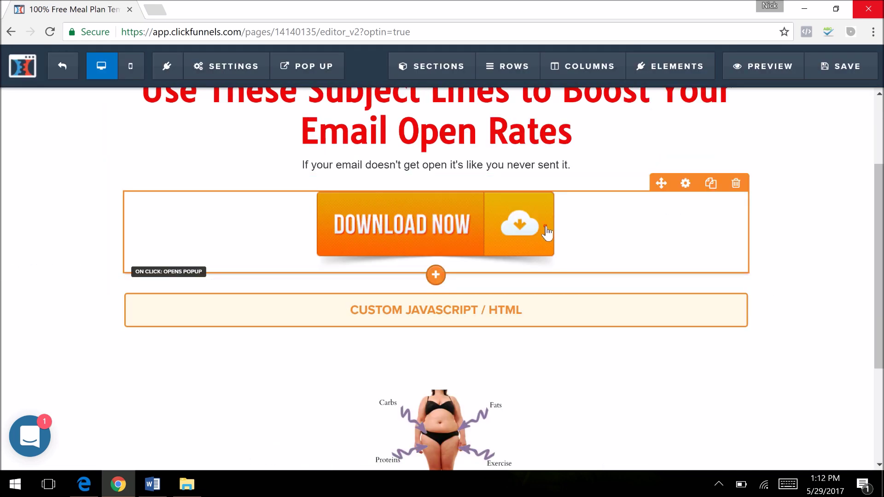
# Step: Bring up the squeeze page's SETTINGS options
pyautogui.click(547, 233)
pyautogui.click(331, 167)
pyautogui.click(229, 76)
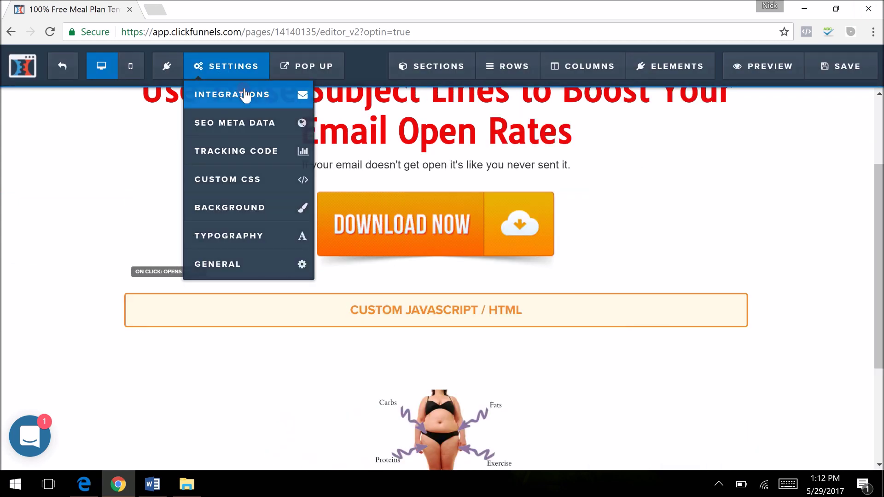
# Step: Integrate GetResponse with Add To Campaign on list fwfl_99tips, then save the squeeze page
pyautogui.click(245, 95)
pyautogui.click(854, 272)
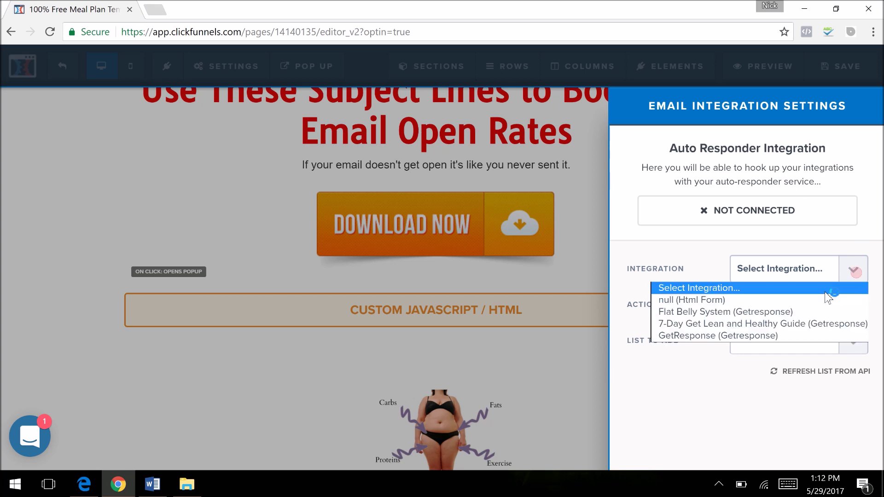
pyautogui.click(764, 335)
pyautogui.click(854, 306)
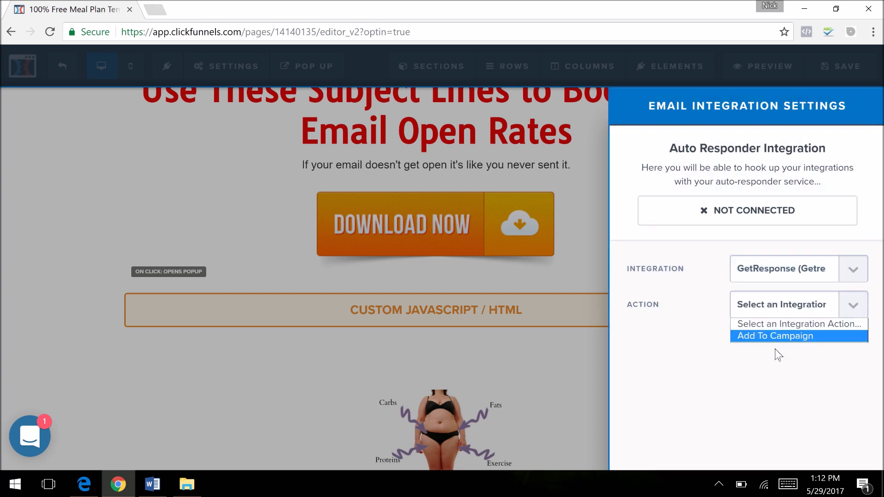
pyautogui.click(779, 336)
pyautogui.click(841, 350)
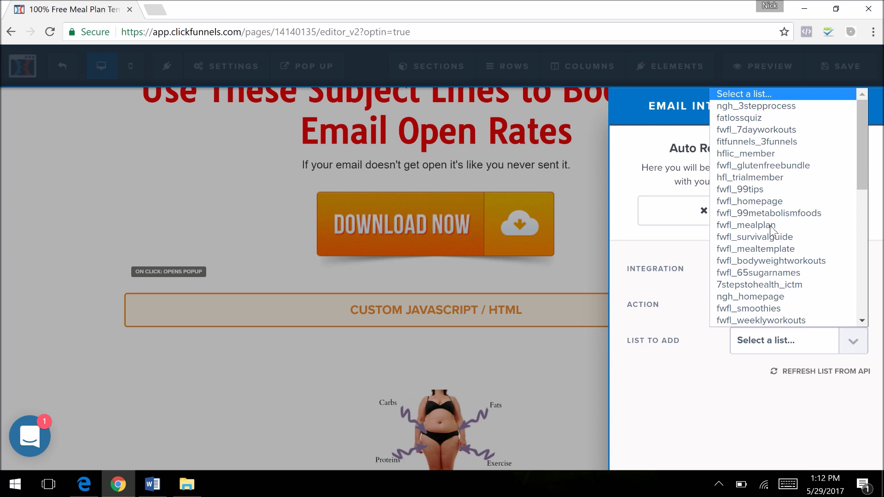
pyautogui.click(755, 189)
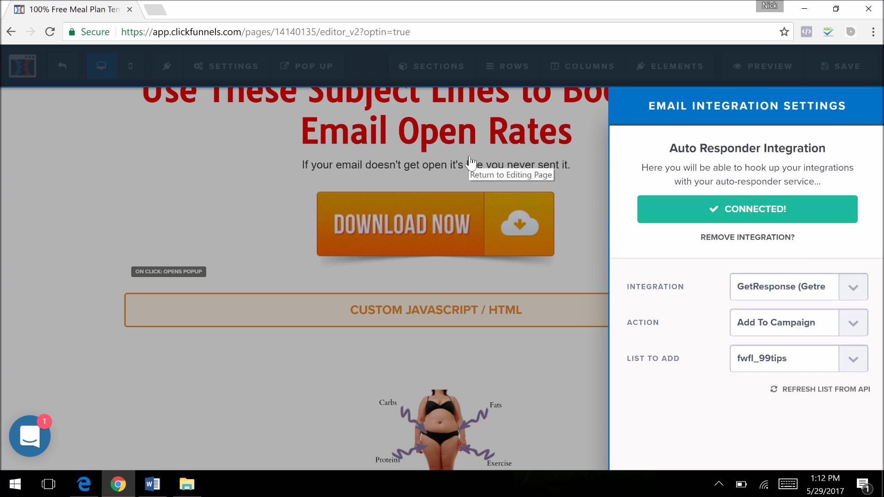
pyautogui.click(530, 163)
pyautogui.click(836, 82)
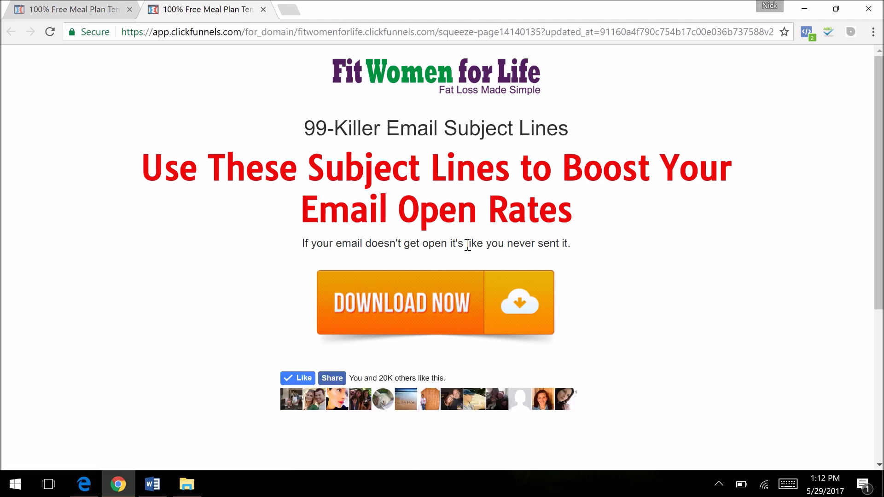
# Step: Test the live page's Download Now popup, close it, and return to the funnel overview
pyautogui.scroll(-1, 442, 258)
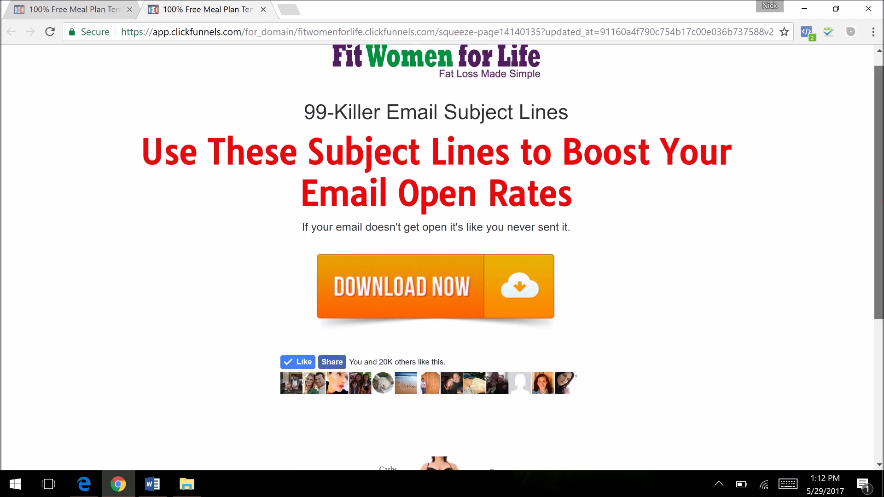
pyautogui.scroll(1, 442, 258)
pyautogui.click(399, 303)
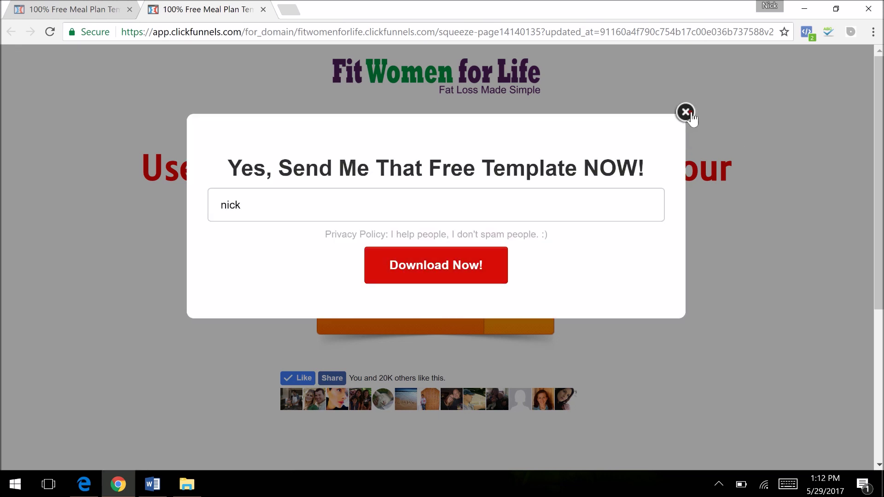
pyautogui.click(686, 112)
pyautogui.click(60, 4)
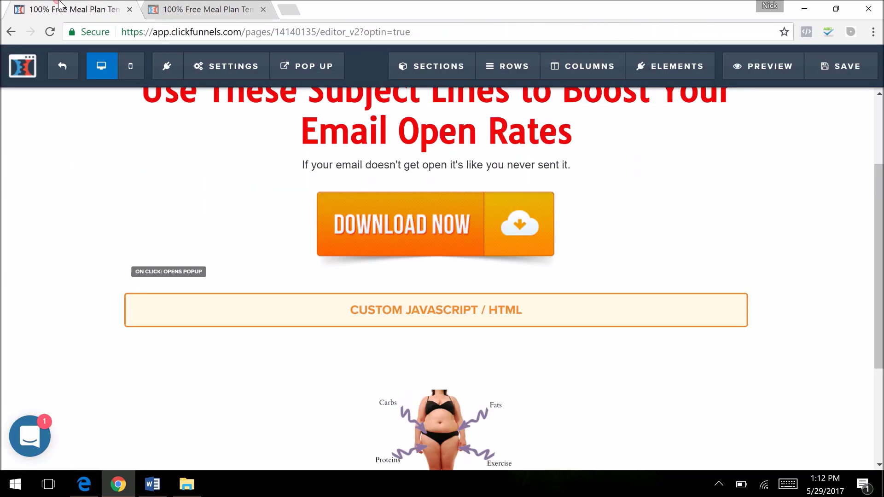
pyautogui.click(60, 66)
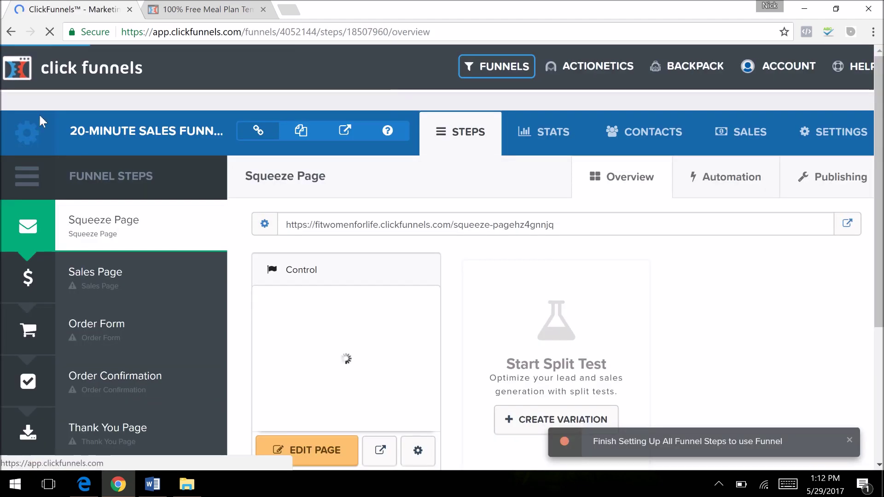
# Step: Apply the Clear VSL template to the Sales Page step and start editing it
pyautogui.scroll(-1, 60, 66)
pyautogui.scroll(-1, 134, 173)
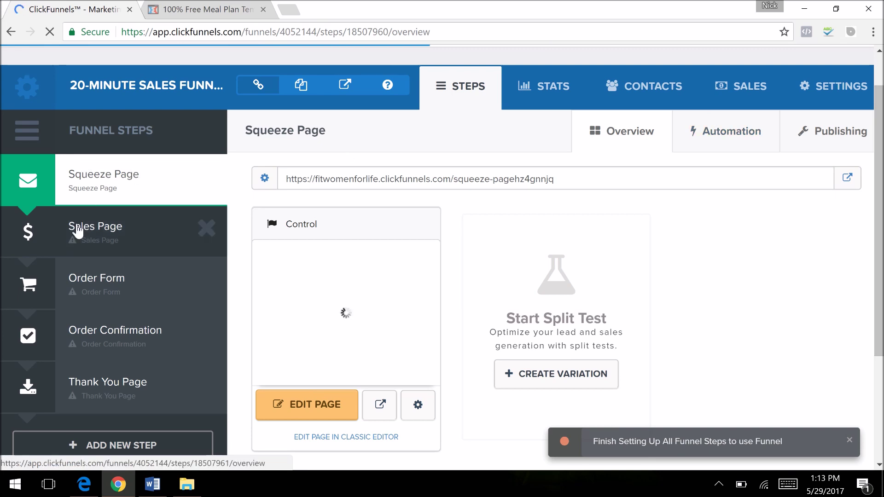
pyautogui.click(106, 249)
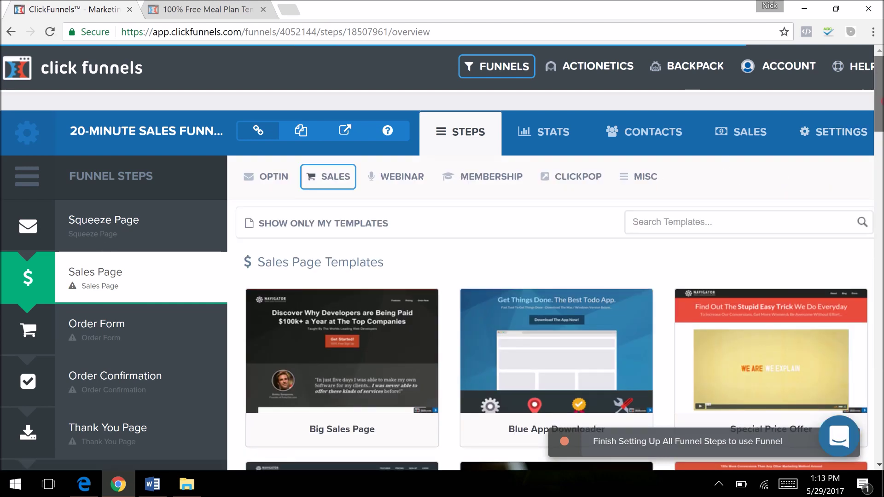
pyautogui.scroll(-3, 556, 221)
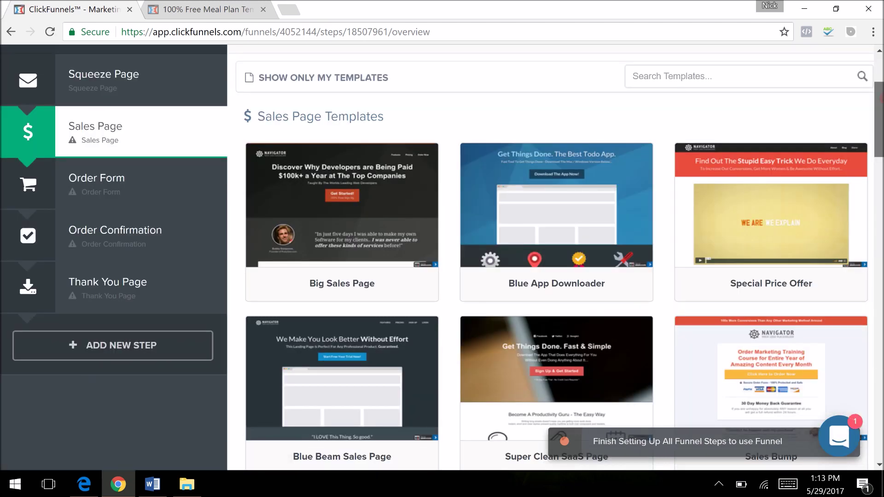
pyautogui.scroll(-7, 556, 258)
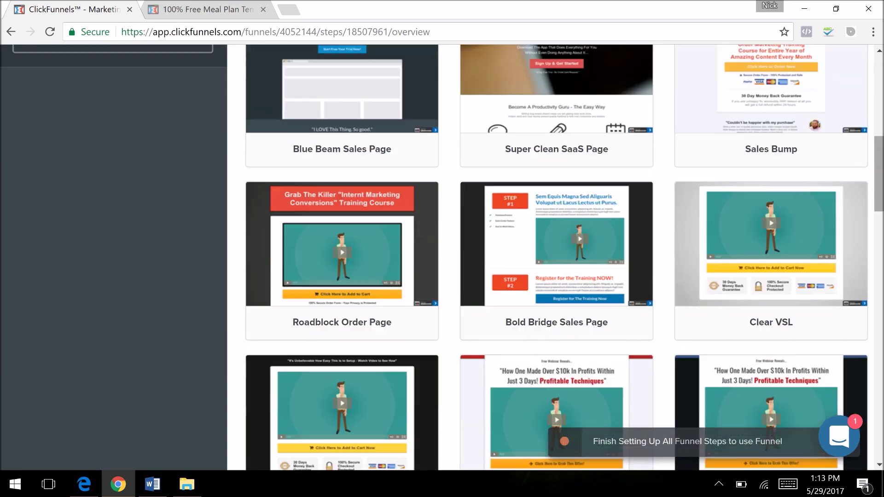
pyautogui.click(775, 235)
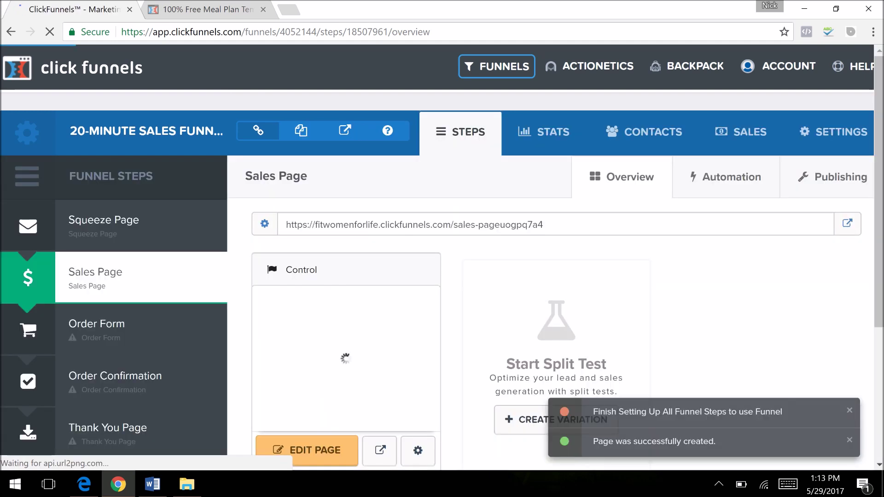
pyautogui.click(316, 453)
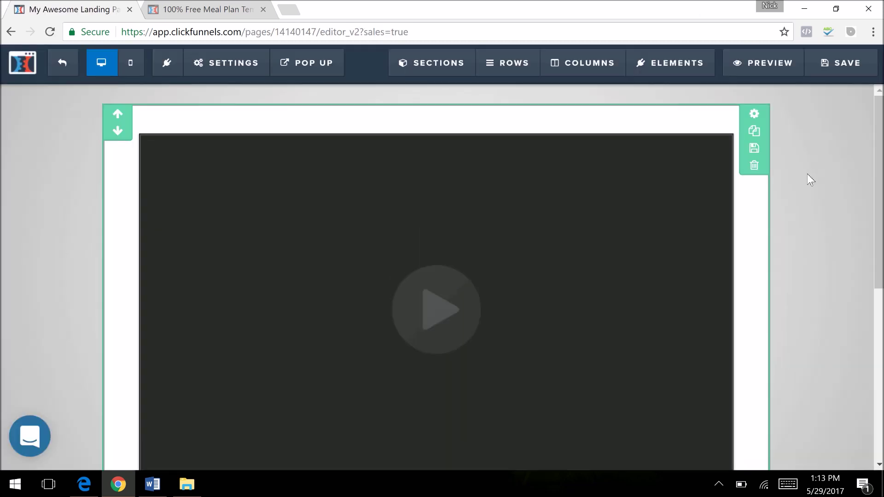
# Step: Add a headline reading 'An Autoresponder Email Course' and place it above the video
pyautogui.scroll(-3, 476, 295)
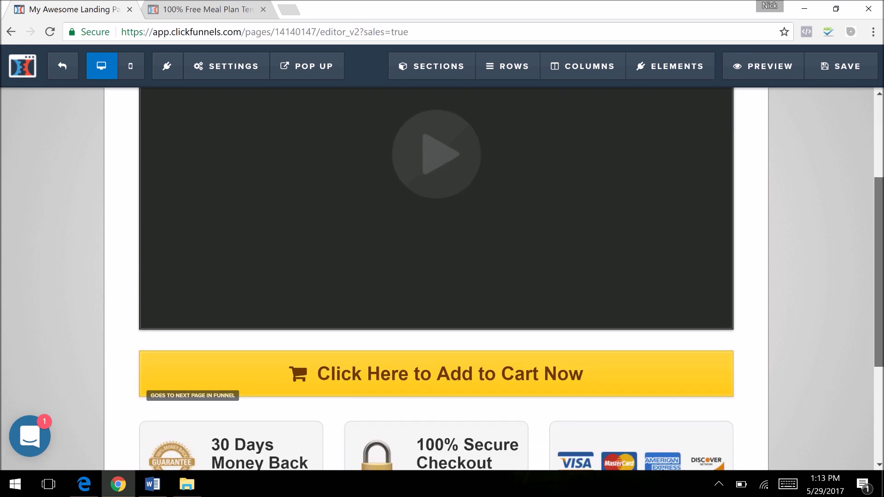
pyautogui.scroll(2, 476, 294)
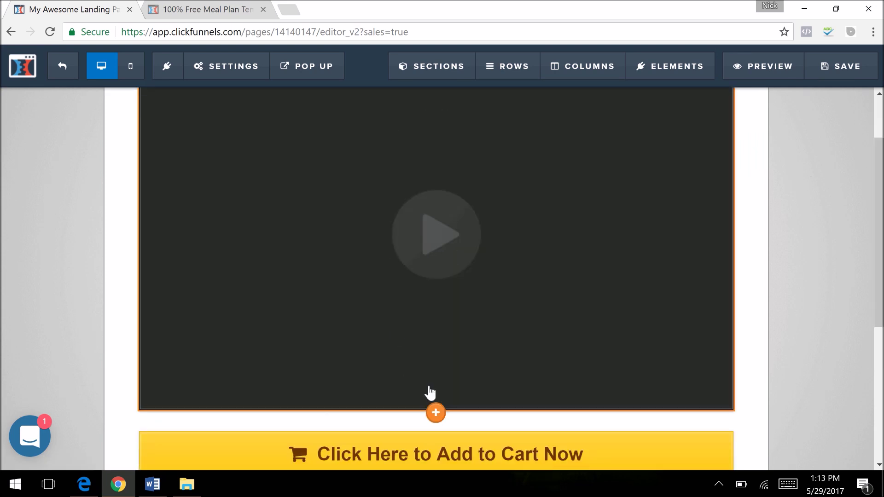
pyautogui.click(436, 412)
pyautogui.click(639, 191)
pyautogui.scroll(-1, 411, 332)
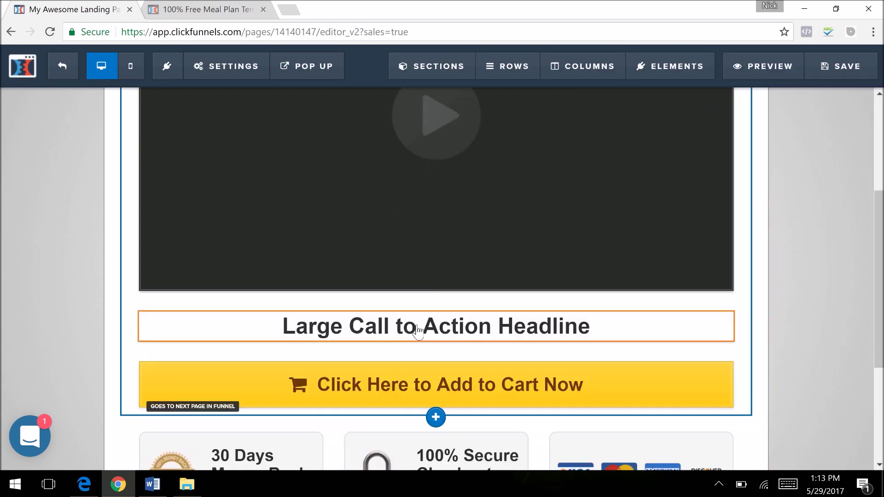
pyautogui.tripleClick(386, 330)
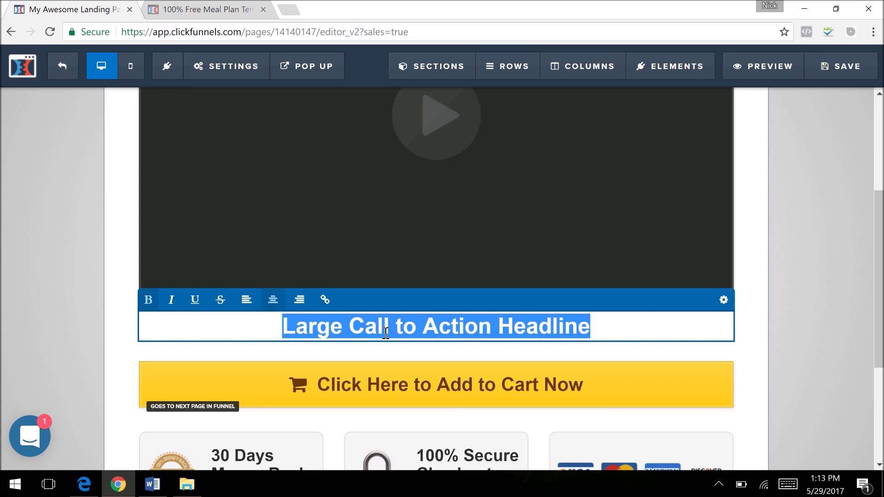
pyautogui.write('An ')
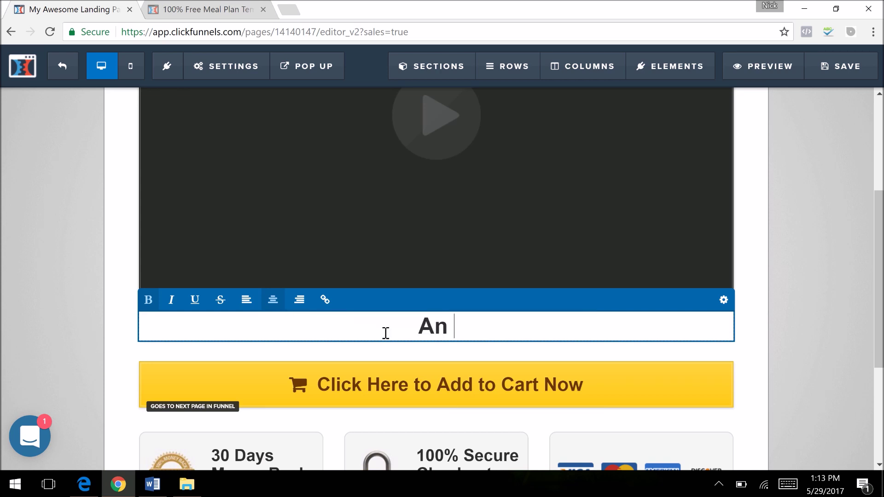
pyautogui.write('Autoresponder ')
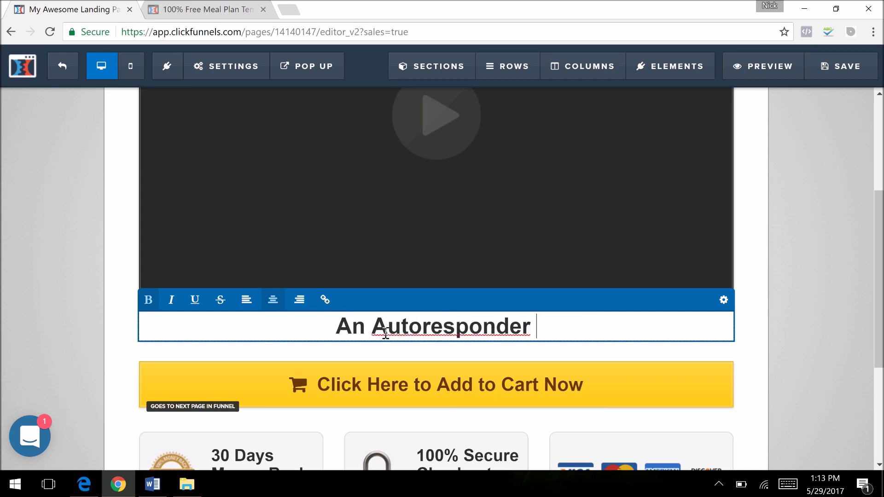
pyautogui.write('Email Course')
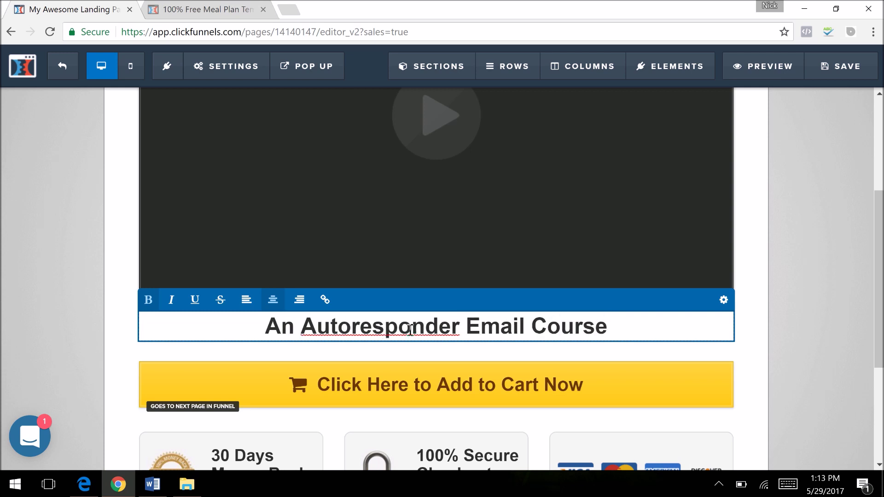
pyautogui.click(821, 332)
pyautogui.scroll(1, 880, 314)
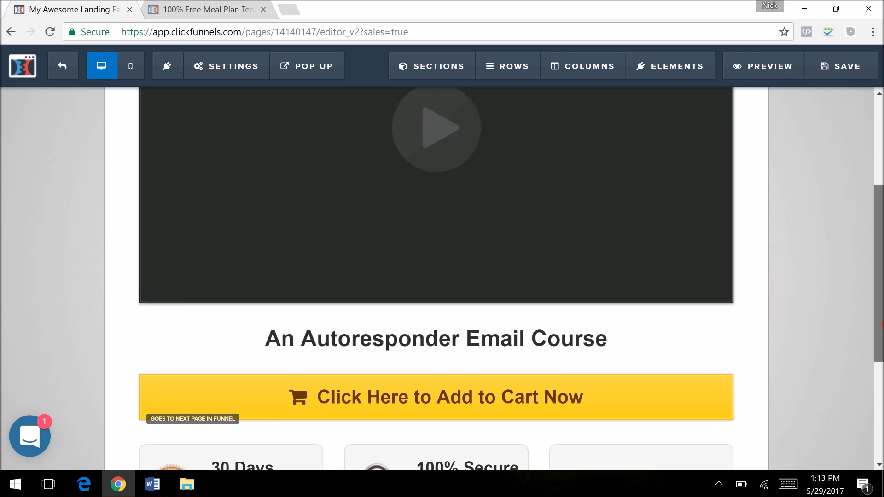
pyautogui.moveTo(596, 346); pyautogui.dragTo(584, 134)
pyautogui.scroll(-2, 361, 211)
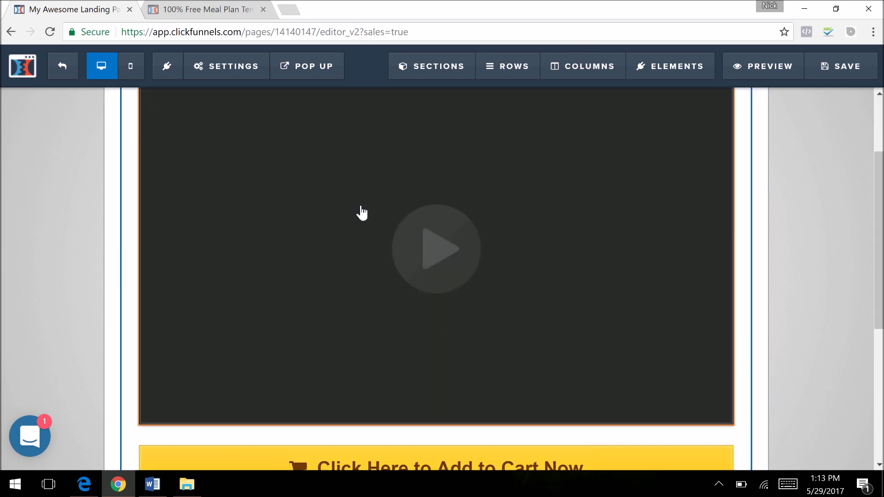
# Step: Set the main video's Video Type to YouTube and switch to the YouTube Studio window
pyautogui.click(361, 210)
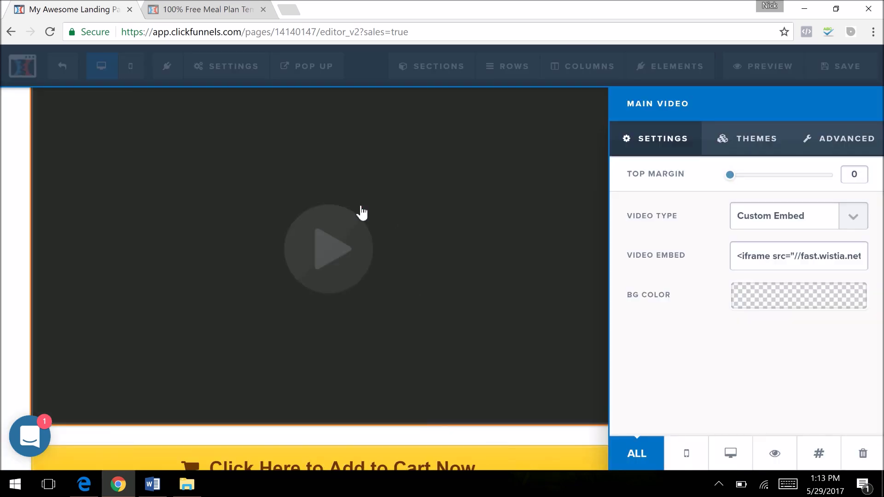
pyautogui.click(853, 216)
pyautogui.click(799, 250)
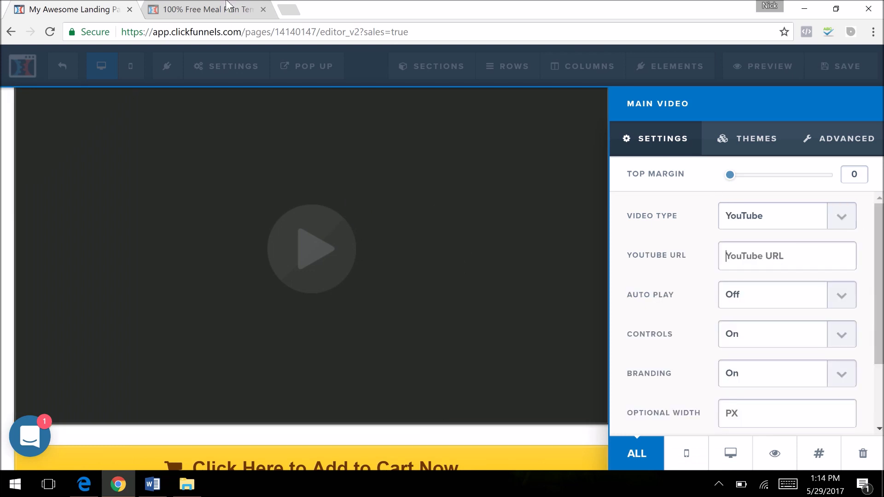
pyautogui.click(93, 483)
# Step: Open the newest video's details in YouTube Studio, then go back to the ClickFunnels editor
pyautogui.click(282, 162)
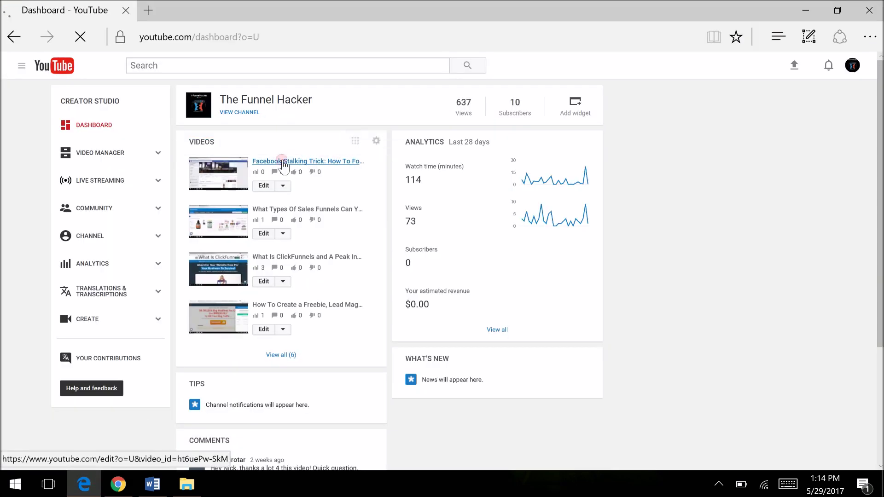
pyautogui.press('XF86AudioRaiseVolume')
pyautogui.press('XF86AudioLowerVolume')
pyautogui.press('XF86AudioLowerVolume')
pyautogui.press('XF86AudioLowerVolume')
pyautogui.press('XF86AudioLowerVolume')
pyautogui.press('XF86AudioLowerVolume')
pyautogui.press('XF86AudioLowerVolume')
pyautogui.press('XF86AudioLowerVolume')
pyautogui.press('XF86AudioLowerVolume')
pyautogui.press('XF86AudioLowerVolume')
pyautogui.press('XF86AudioLowerVolume')
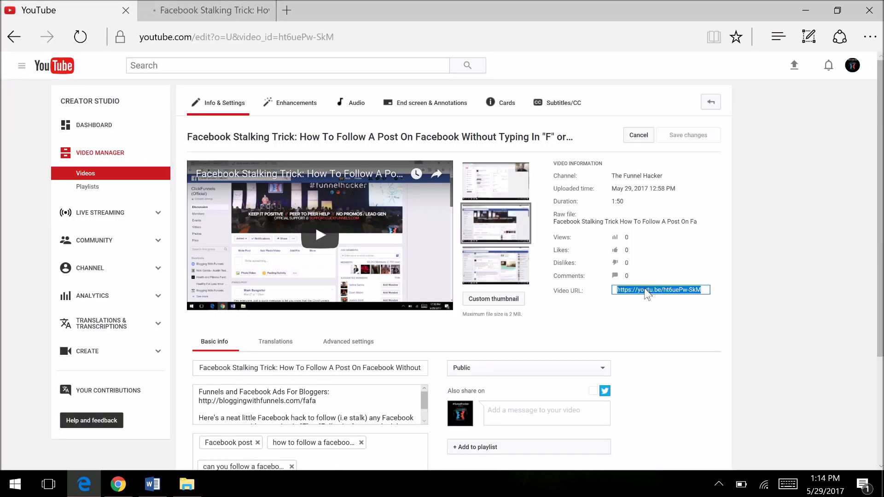
pyautogui.click(118, 483)
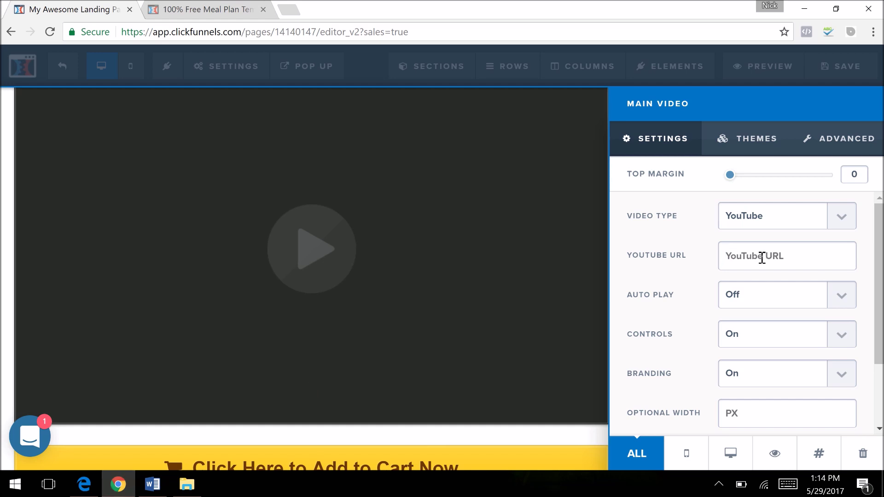
# Step: Paste the copied YouTube link as the main video's URL
pyautogui.write('https://youtu.be/ht6uePw-SkM')
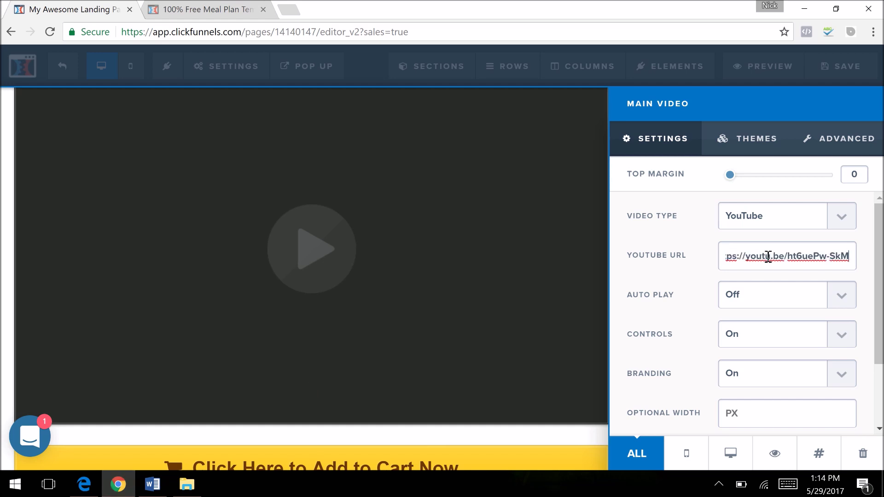
pyautogui.click(248, 233)
pyautogui.scroll(-3, 486, 330)
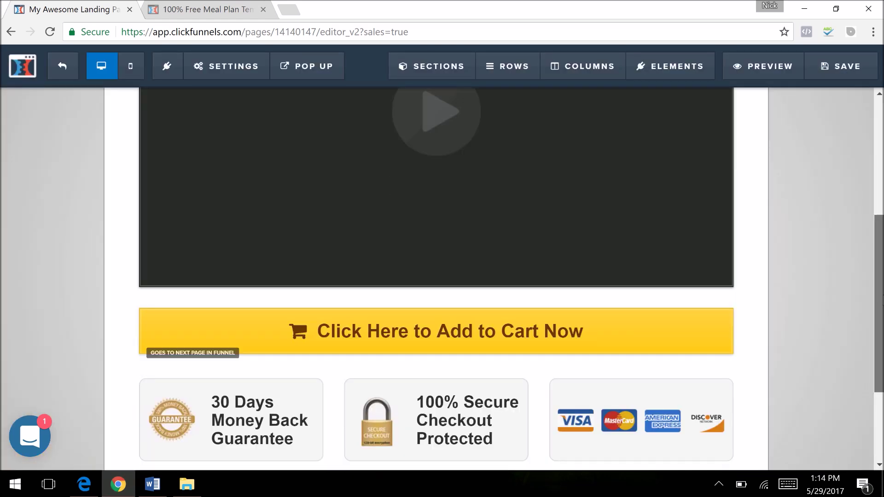
# Step: Make the Add to Cart button go to website URL 'order form url' and save the page
pyautogui.click(485, 330)
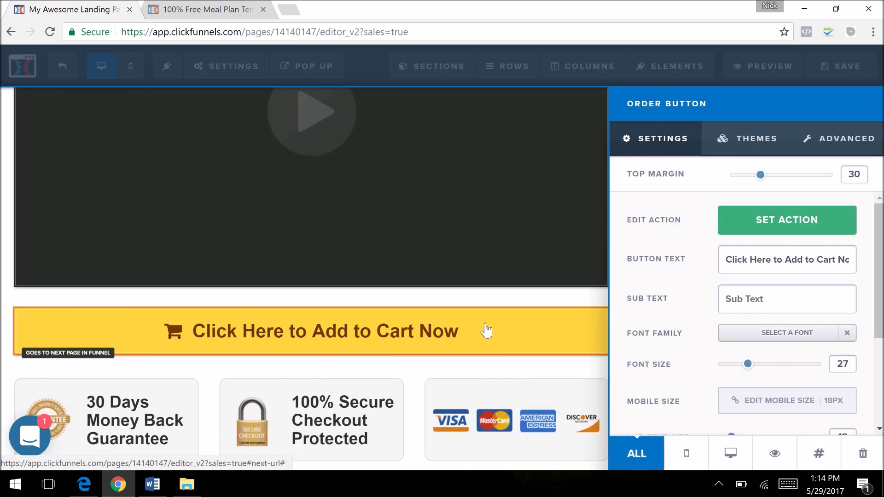
pyautogui.click(777, 227)
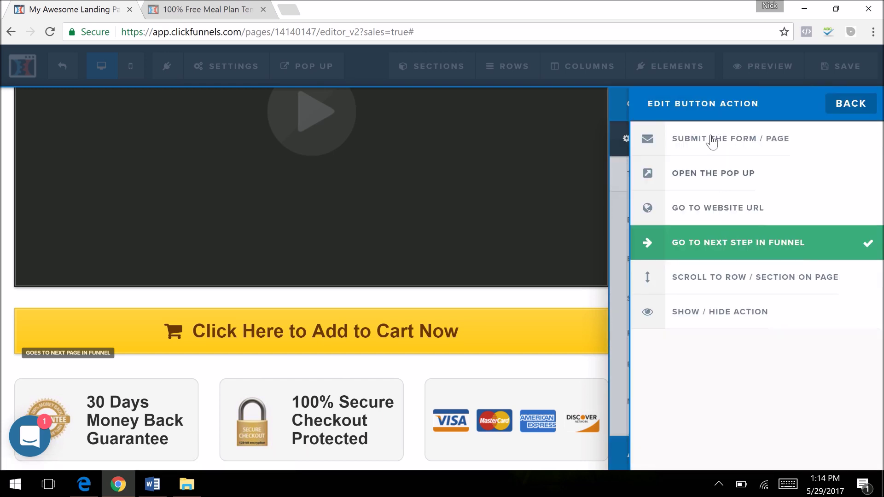
pyautogui.click(712, 139)
pyautogui.click(720, 215)
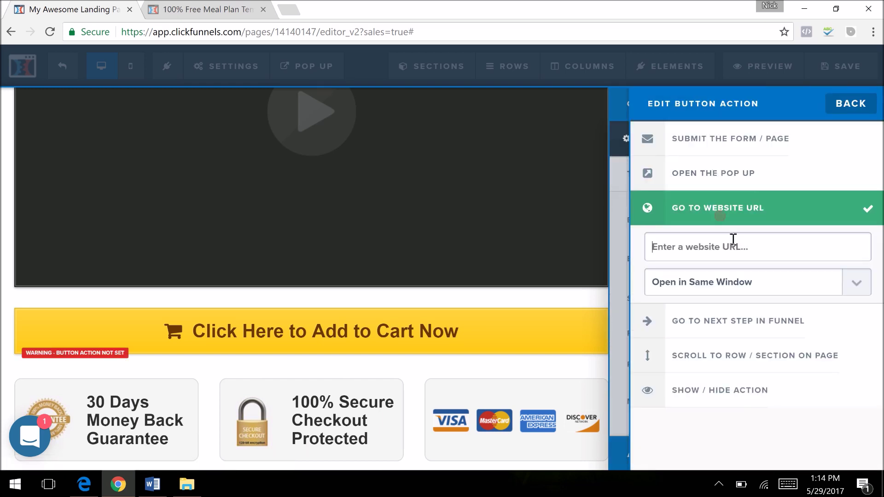
pyautogui.click(682, 248)
pyautogui.write('order form')
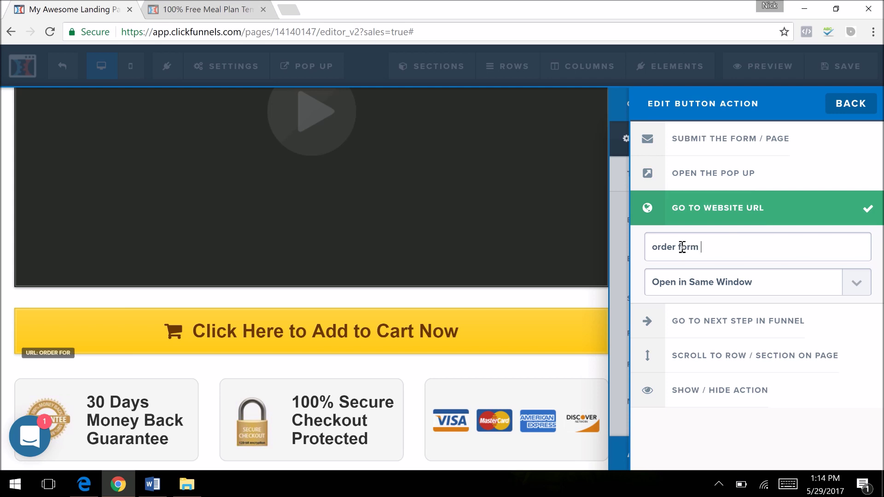
pyautogui.write(' url')
pyautogui.click(513, 249)
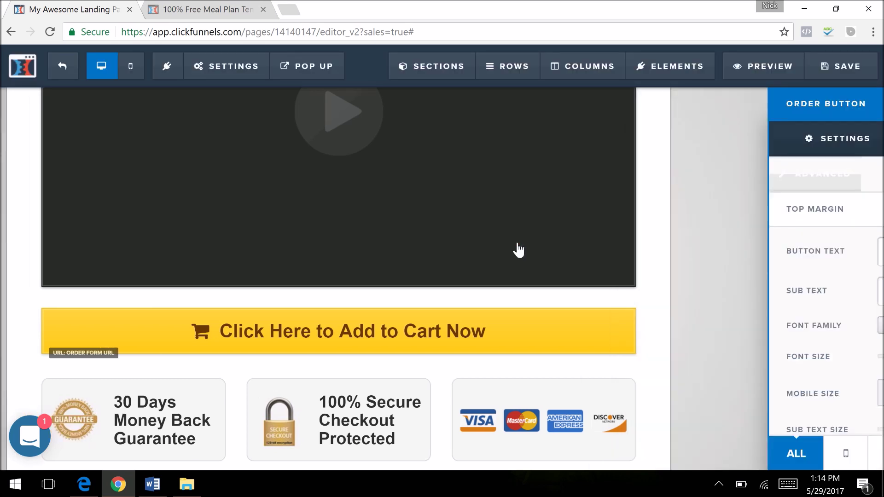
pyautogui.scroll(-2, 436, 276)
pyautogui.scroll(4, 844, 184)
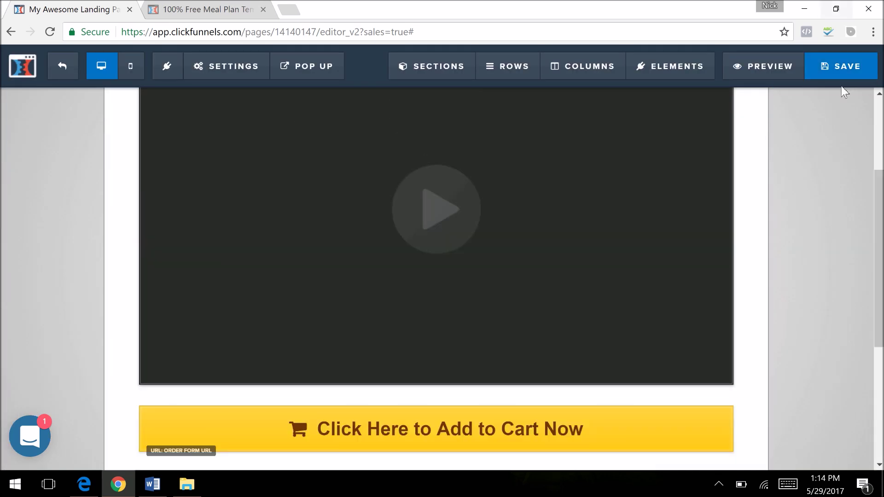
pyautogui.click(844, 69)
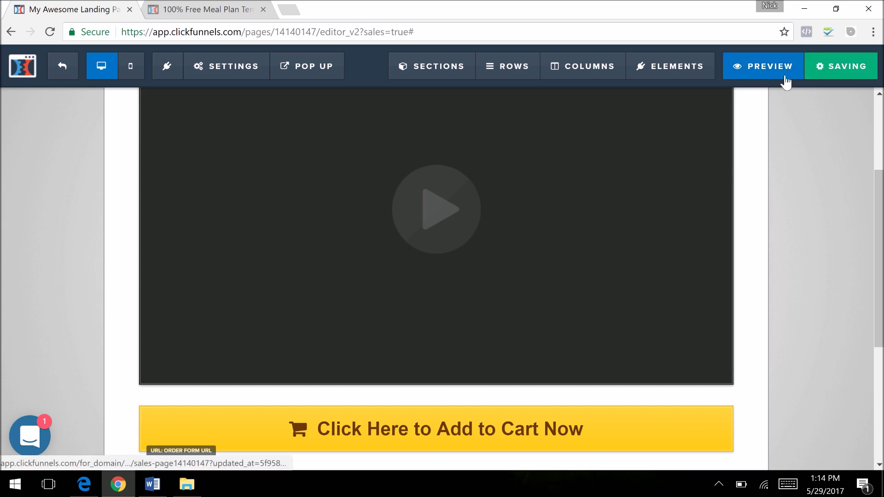
# Step: Set the sales page's SEO title to 'Autoresponder Course' and save
pyautogui.click(763, 69)
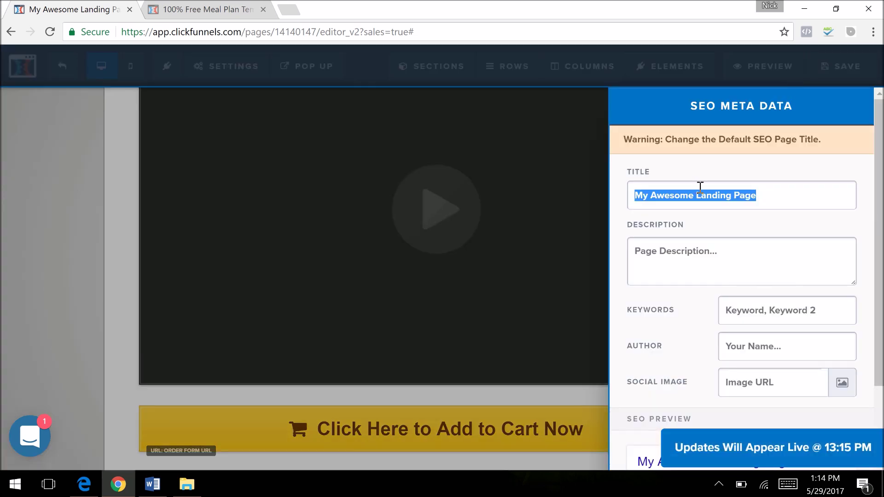
pyautogui.write('Auto')
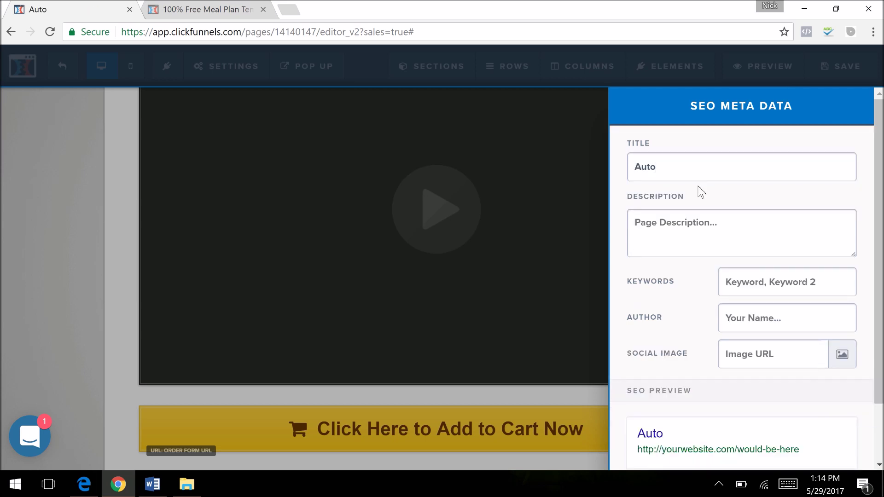
pyautogui.write('responder Cou')
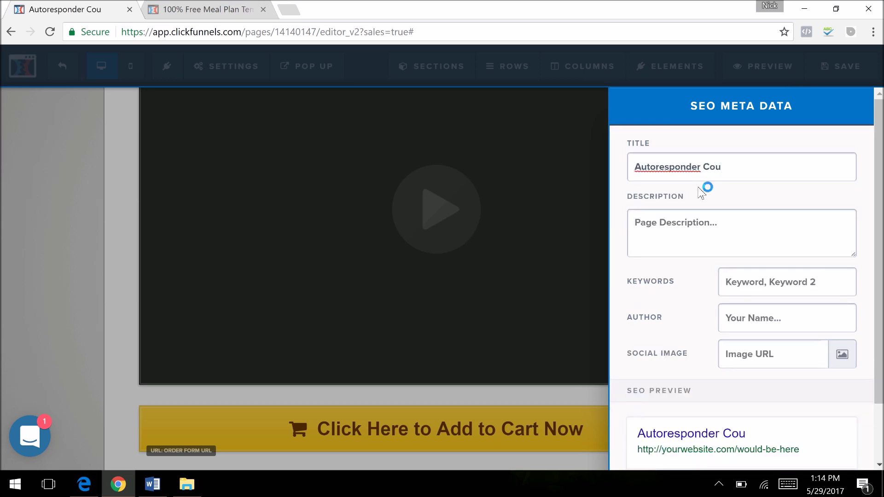
pyautogui.write('rse')
pyautogui.click(420, 232)
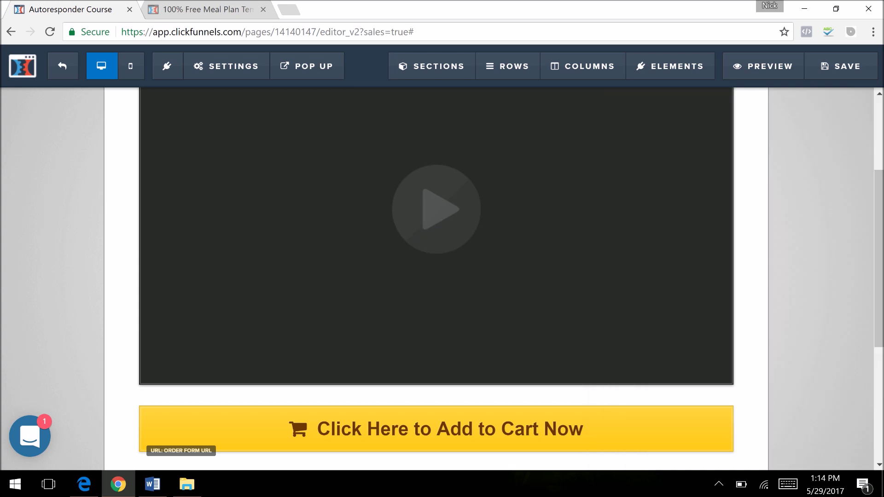
pyautogui.click(828, 81)
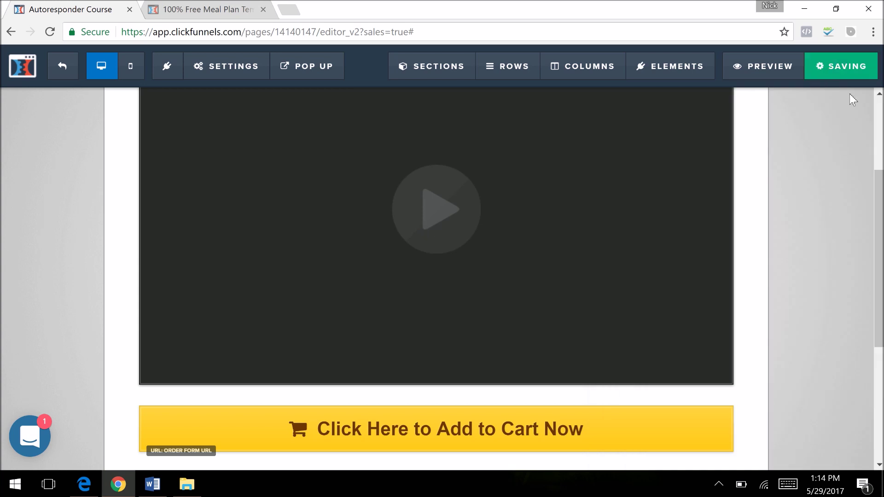
# Step: Preview the sales page in a new tab, then return to the editor and exit to the funnel steps
pyautogui.click(748, 82)
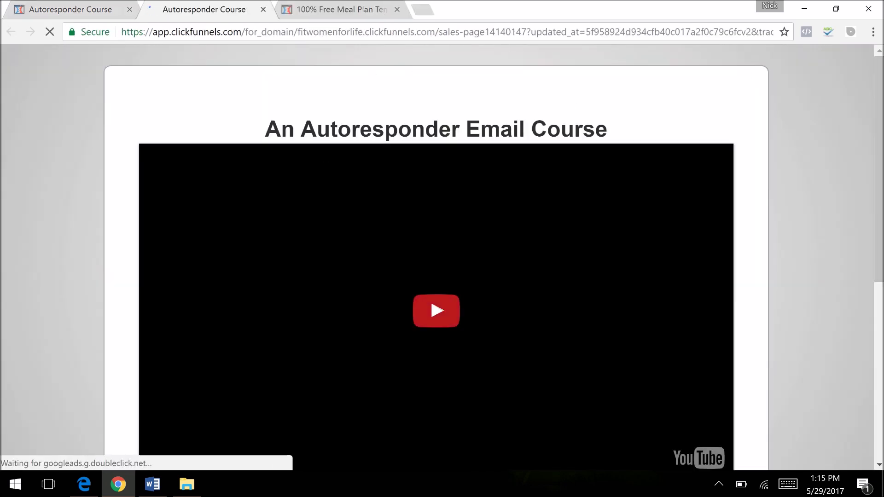
pyautogui.scroll(-2, 302, 239)
pyautogui.scroll(-5, 302, 239)
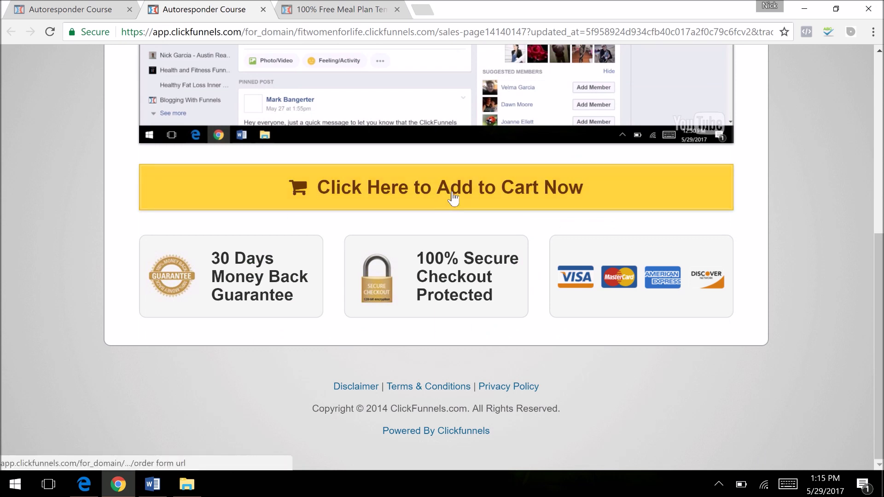
pyautogui.click(87, 4)
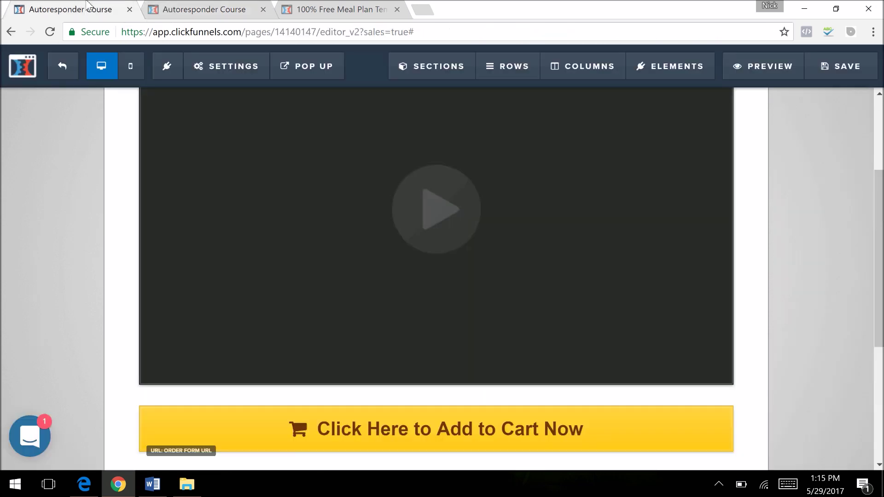
pyautogui.click(54, 76)
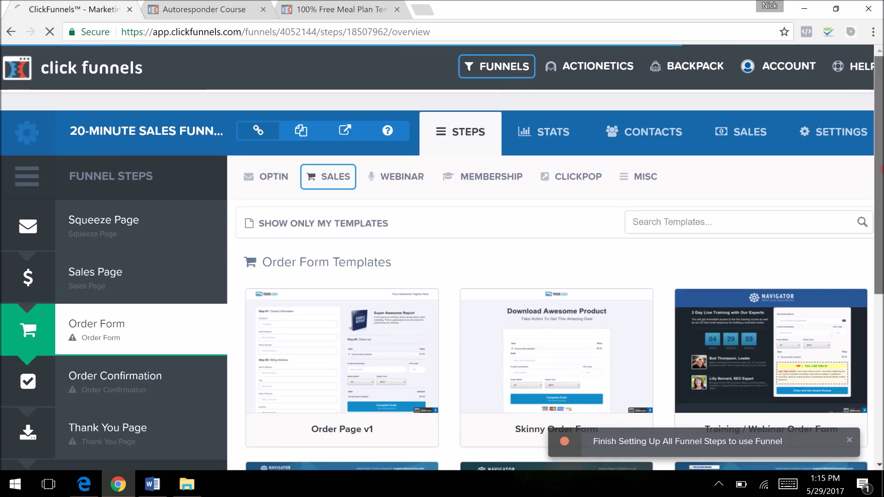
# Step: Create the Order Form step's page from the Order Recap 2-Step template
pyautogui.scroll(-2, 286, 247)
pyautogui.scroll(-3, 286, 247)
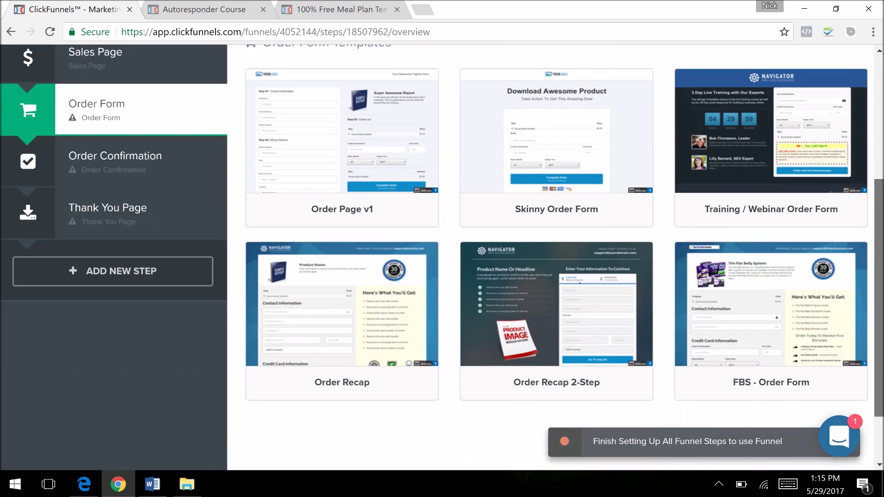
pyautogui.moveTo(707, 284)
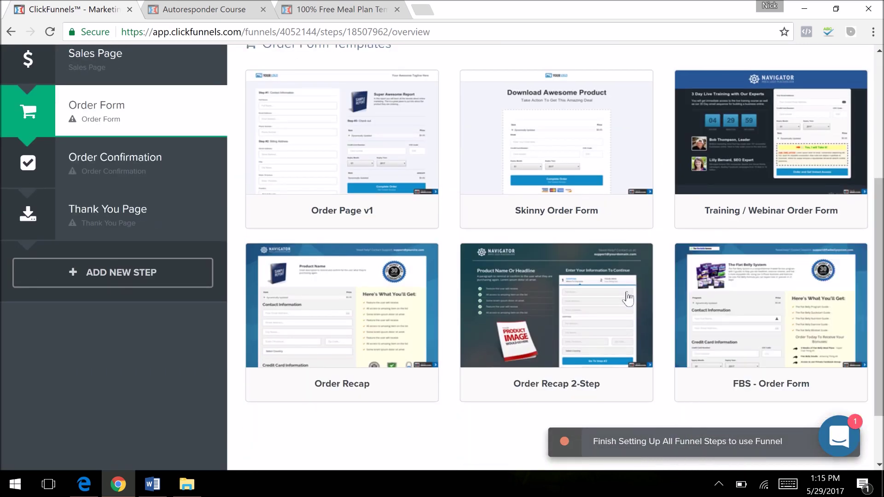
pyautogui.click(559, 299)
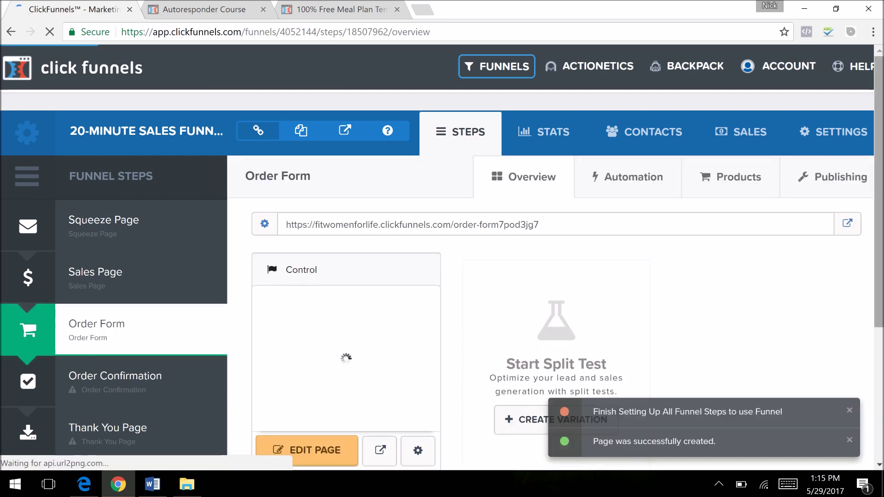
# Step: Replace the order page logo with the Upgraded Health image from the library
pyautogui.click(324, 452)
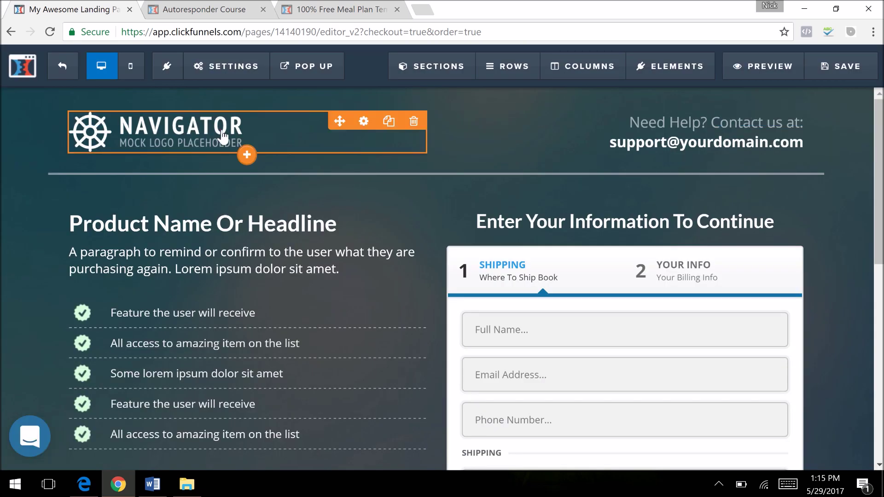
pyautogui.click(223, 137)
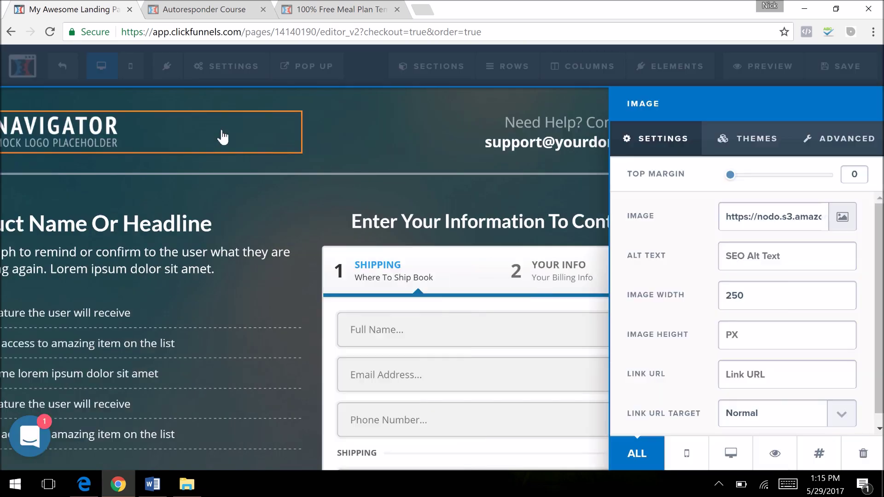
pyautogui.click(842, 220)
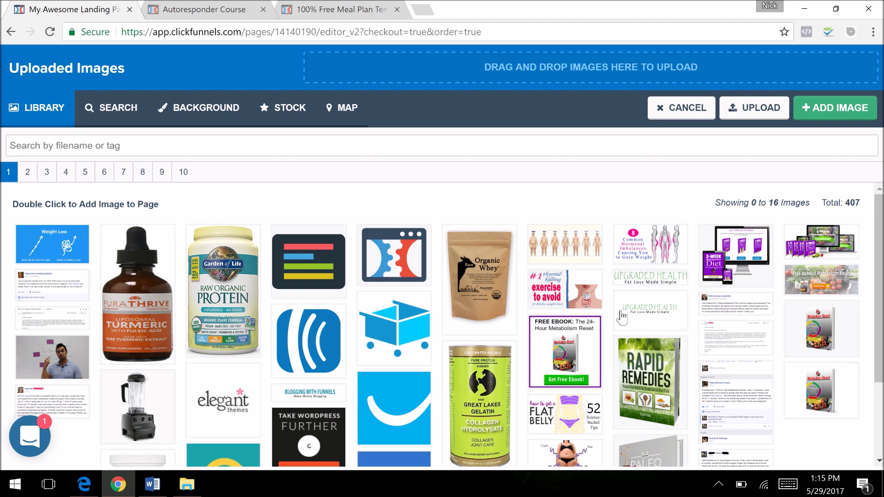
pyautogui.click(659, 271)
pyautogui.click(861, 115)
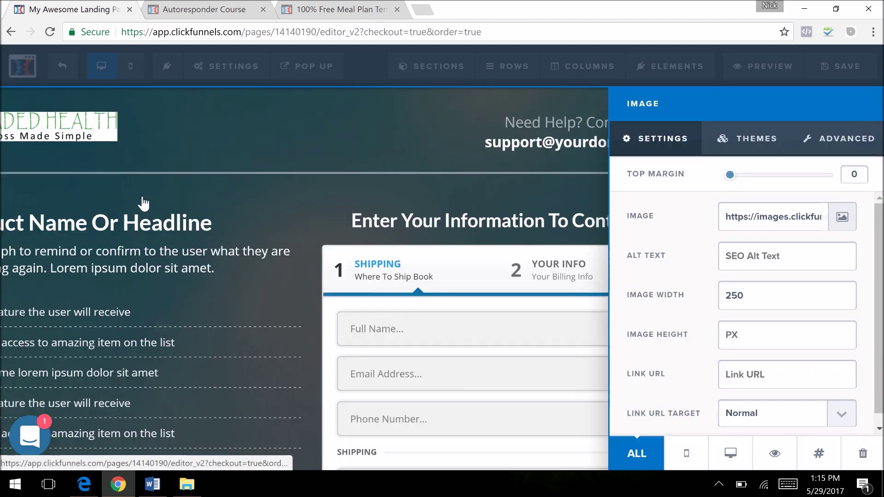
# Step: Change the order page headline to 'Email Autoresponder Course'
pyautogui.click(149, 216)
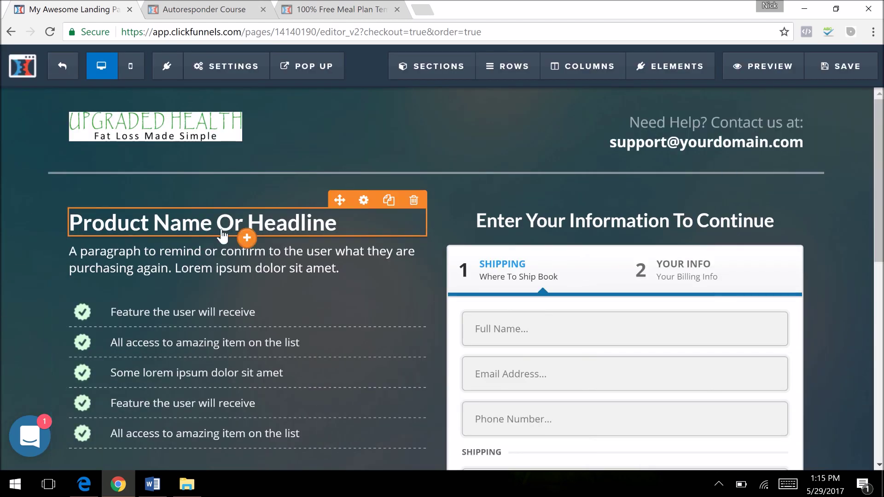
pyautogui.doubleClick(222, 230)
pyautogui.write('Emai')
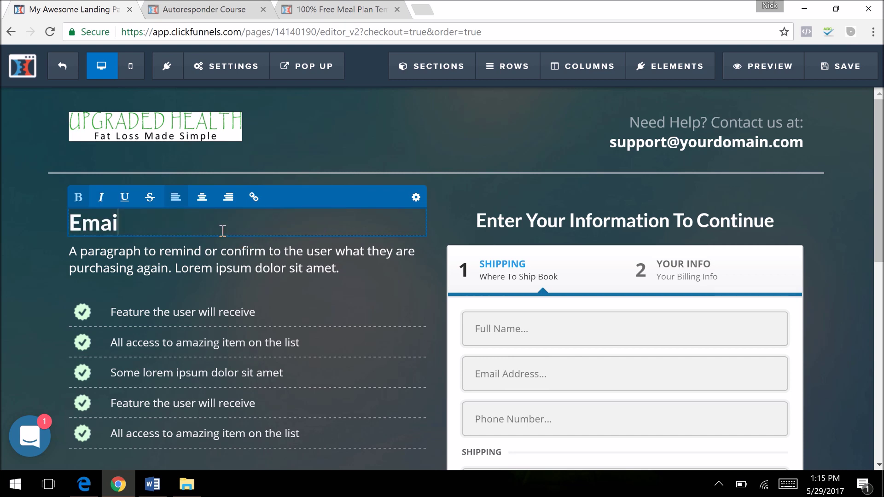
pyautogui.write('l Autoresponder ')
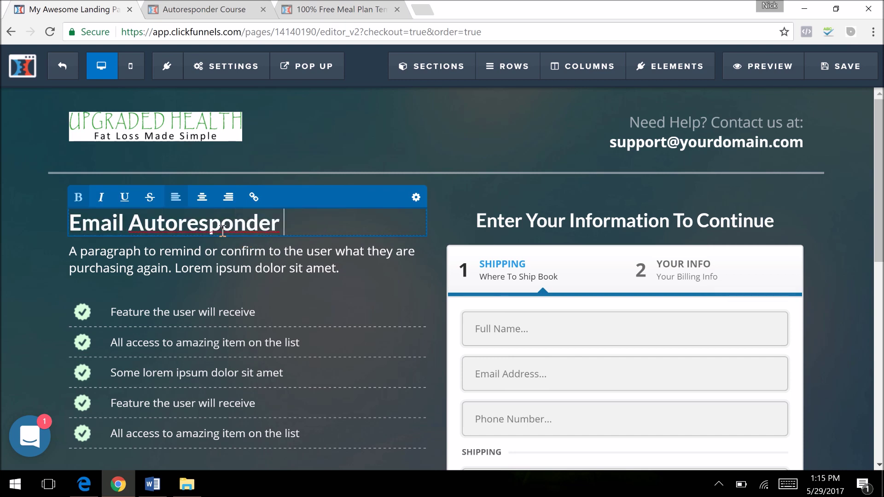
pyautogui.write('Course')
pyautogui.click(805, 241)
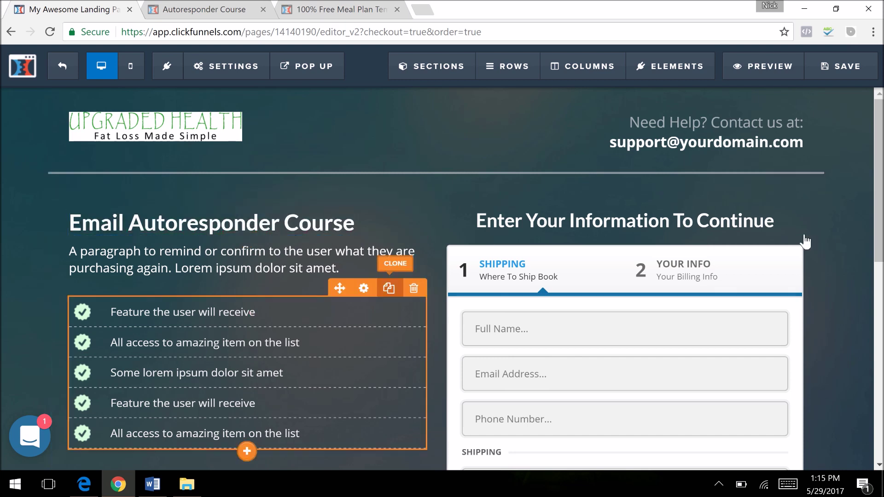
# Step: Bring up the Order 2 Step form's settings panel
pyautogui.moveTo(879, 123); pyautogui.dragTo(880, 170)
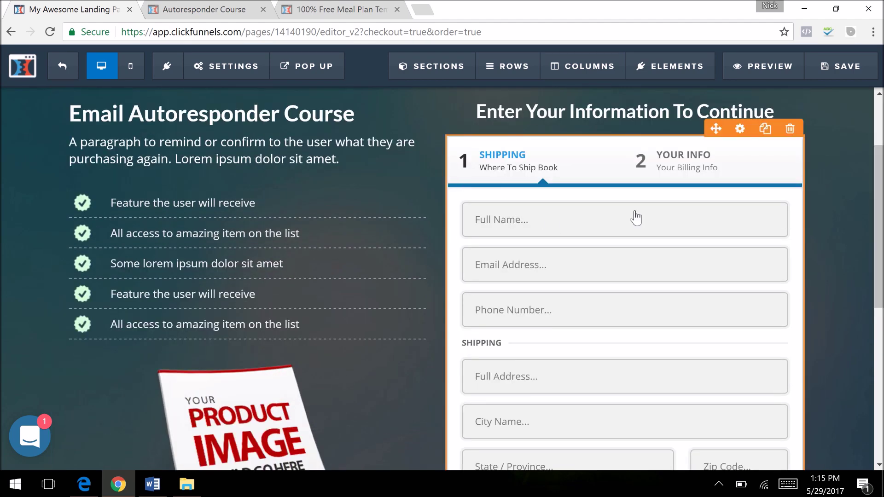
pyautogui.scroll(-2, 839, 222)
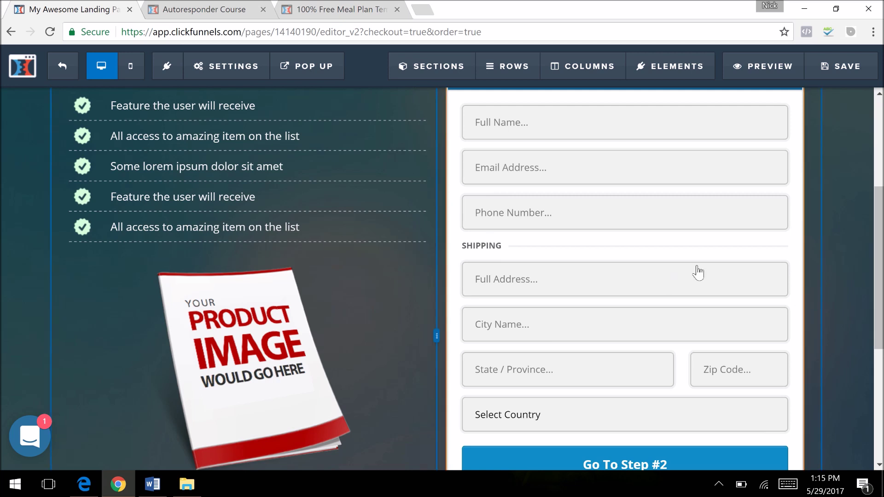
pyautogui.click(641, 291)
pyautogui.click(469, 278)
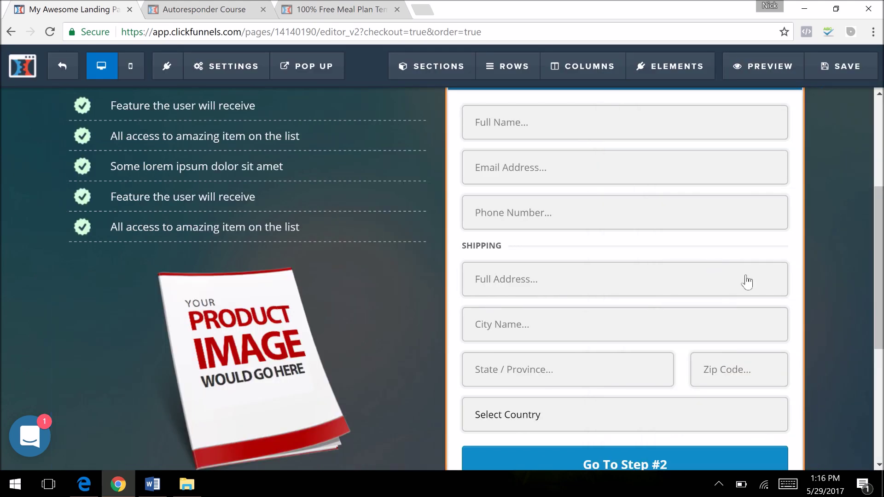
pyautogui.click(746, 281)
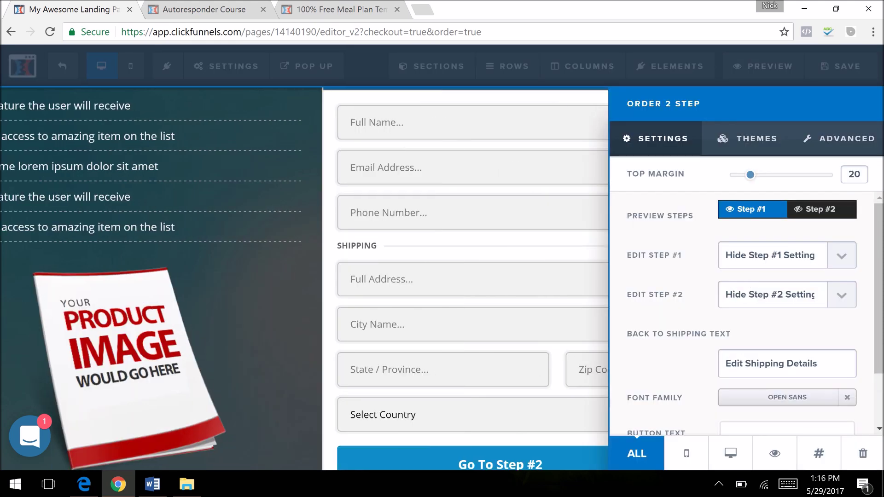
# Step: Clear the form's Back to Shipping text
pyautogui.scroll(-1, 810, 311)
pyautogui.moveTo(832, 322); pyautogui.dragTo(710, 333)
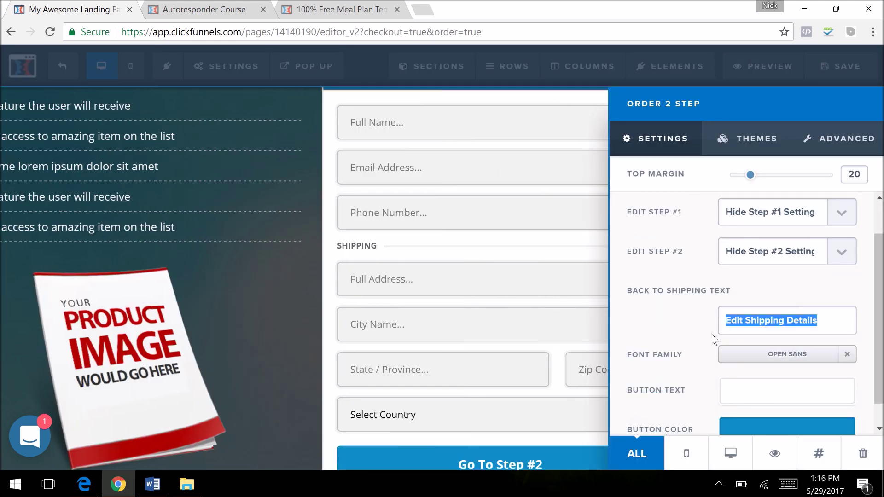
pyautogui.press('BackSpace')
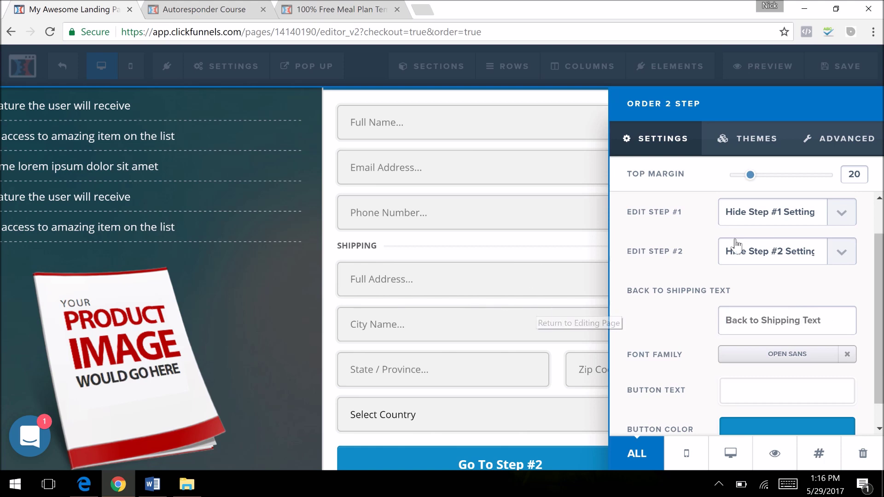
pyautogui.click(842, 250)
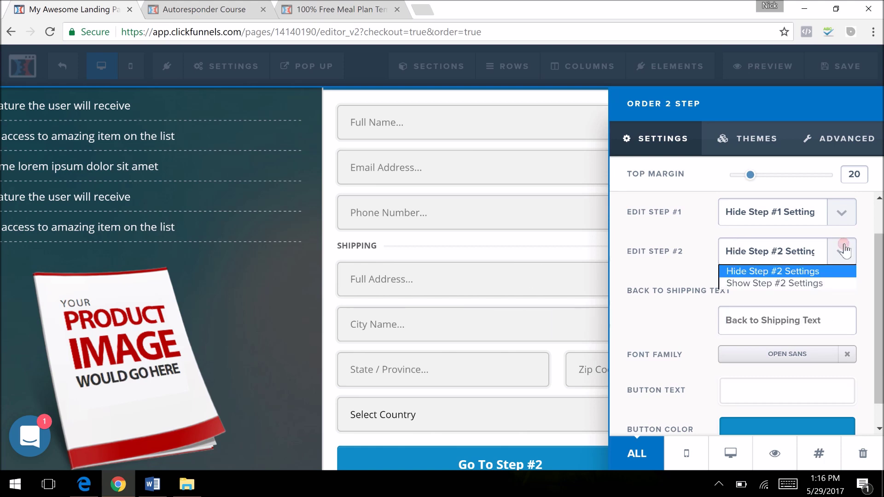
pyautogui.click(782, 272)
pyautogui.click(814, 203)
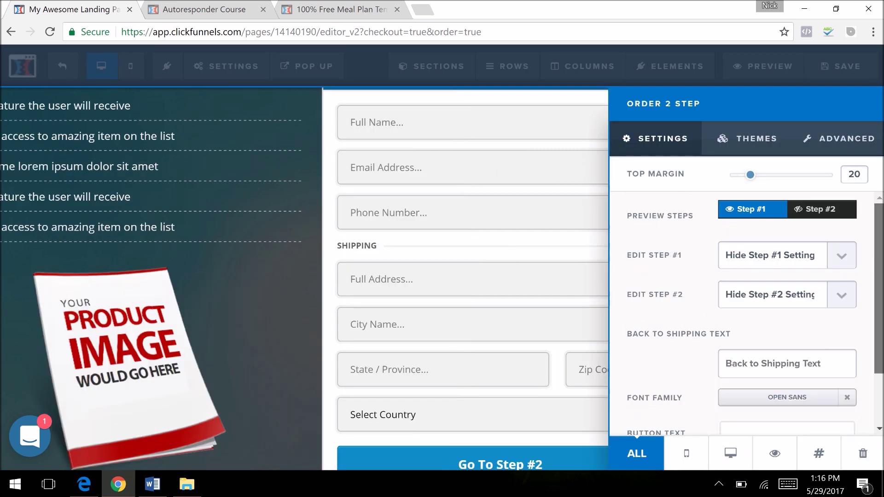
# Step: Set the advanced Toggle Shipping option to Hide Shipping
pyautogui.click(834, 131)
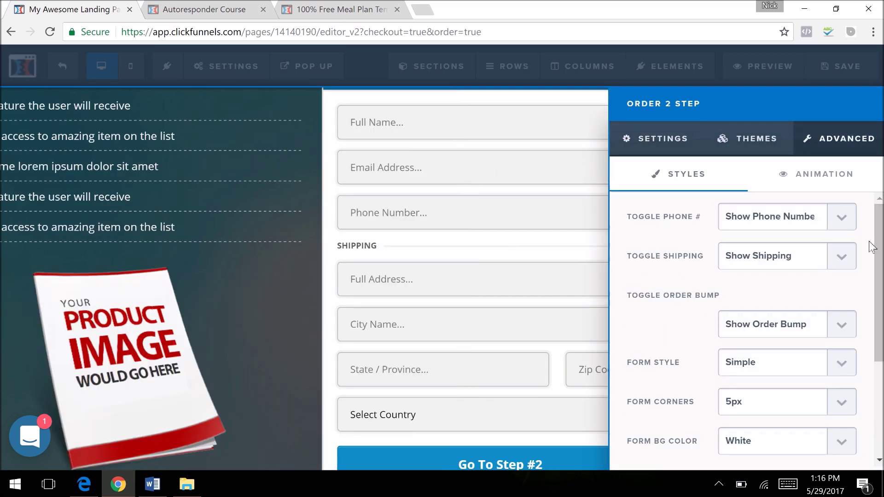
pyautogui.click(843, 256)
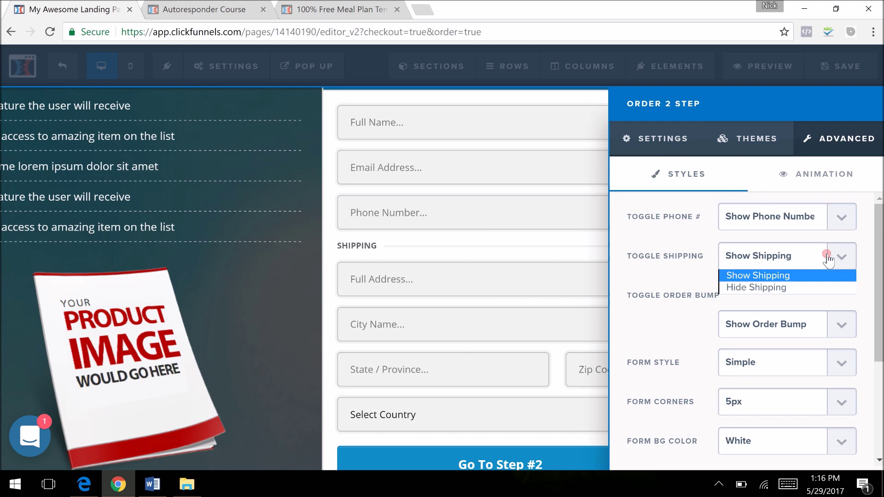
pyautogui.click(750, 290)
pyautogui.click(286, 292)
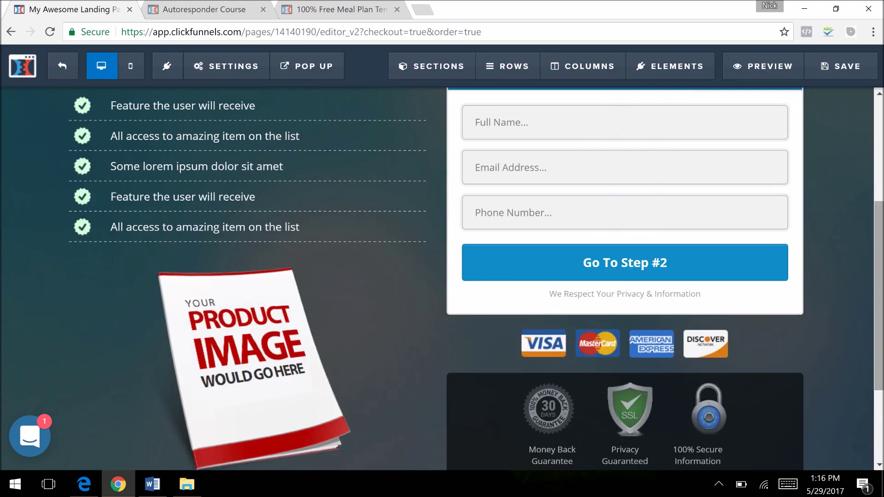
pyautogui.scroll(2, 429, 200)
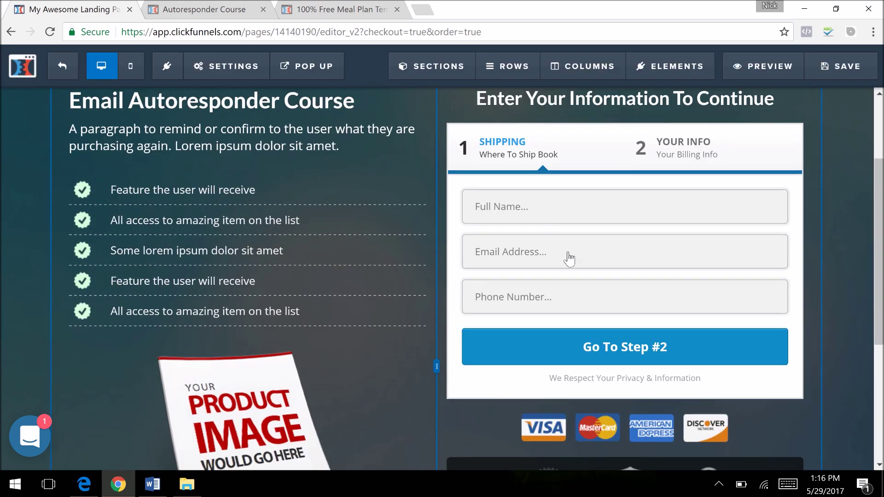
# Step: Set Toggle Phone # to Hide Phone Number Field in the advanced options
pyautogui.click(542, 298)
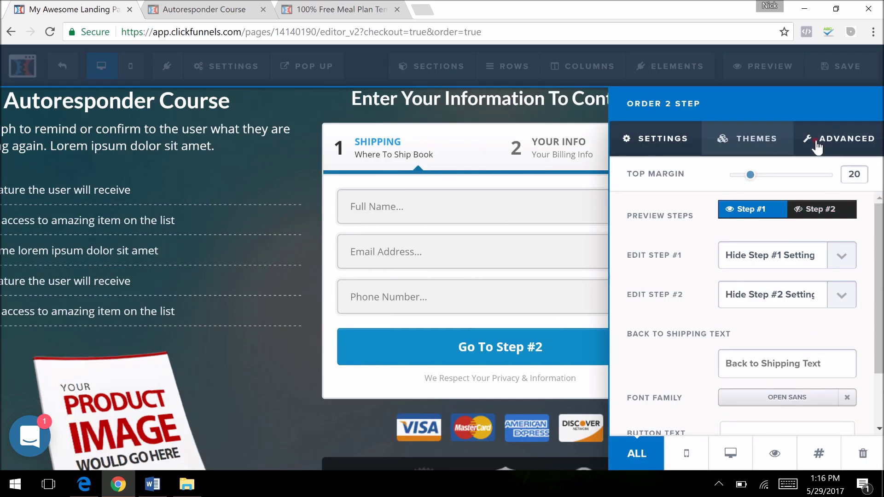
pyautogui.click(826, 138)
pyautogui.click(833, 222)
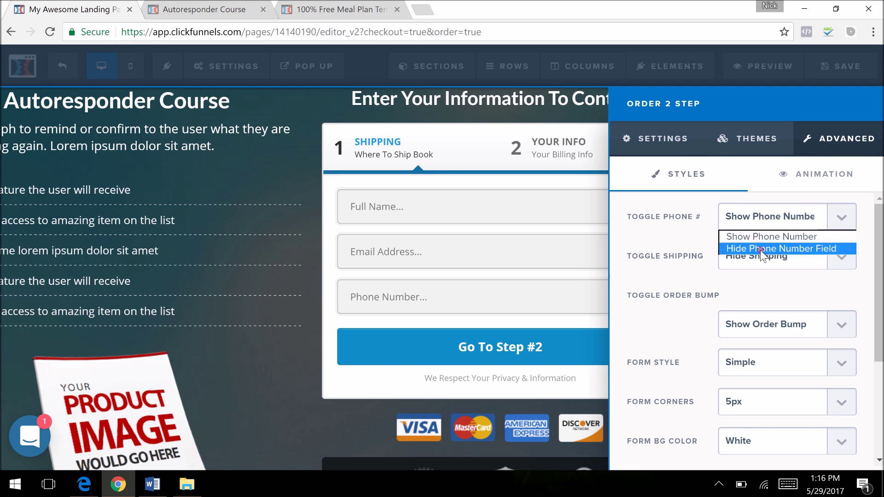
pyautogui.click(778, 248)
pyautogui.click(221, 367)
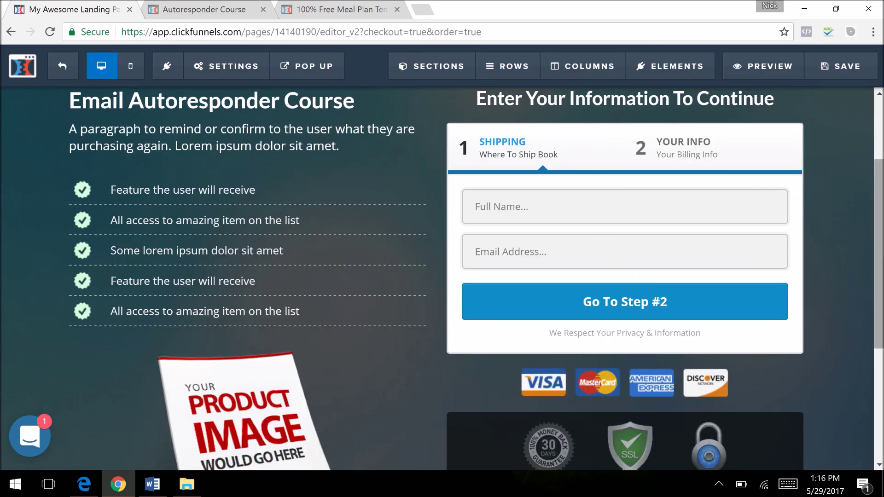
# Step: Recheck the order form settings to confirm the hidden shipping and phone fields
pyautogui.scroll(-1, 690, 154)
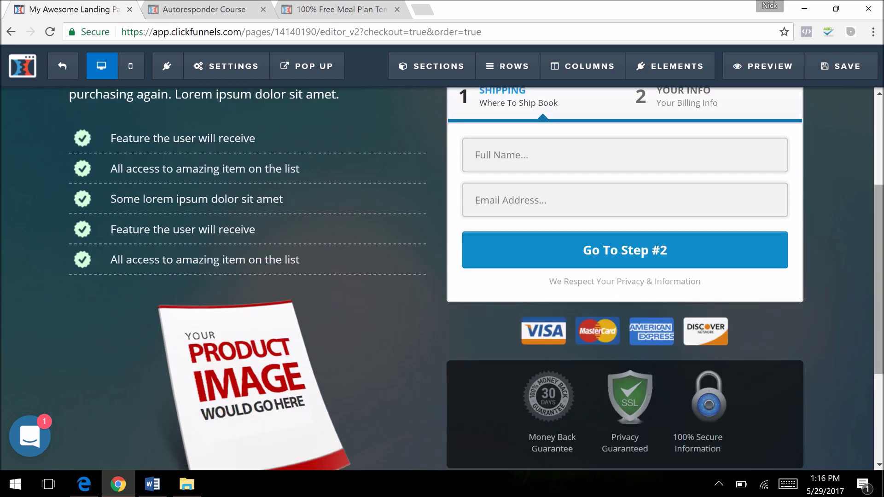
pyautogui.scroll(1, 829, 216)
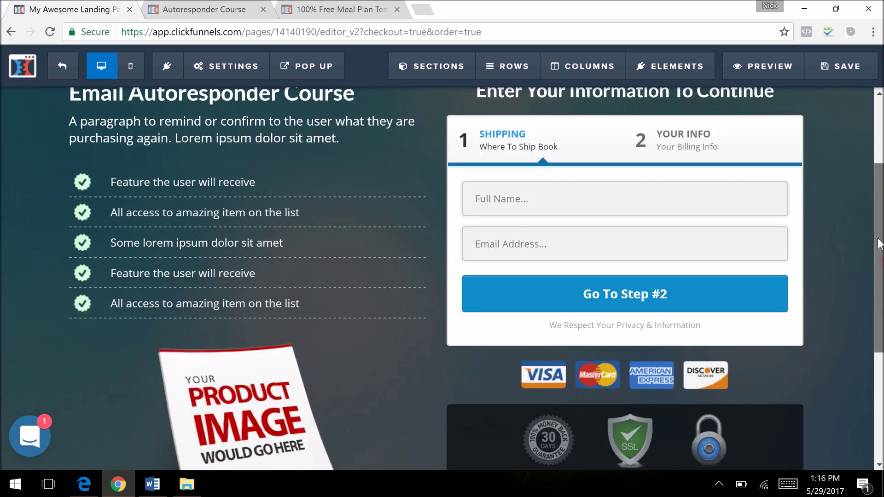
pyautogui.click(672, 170)
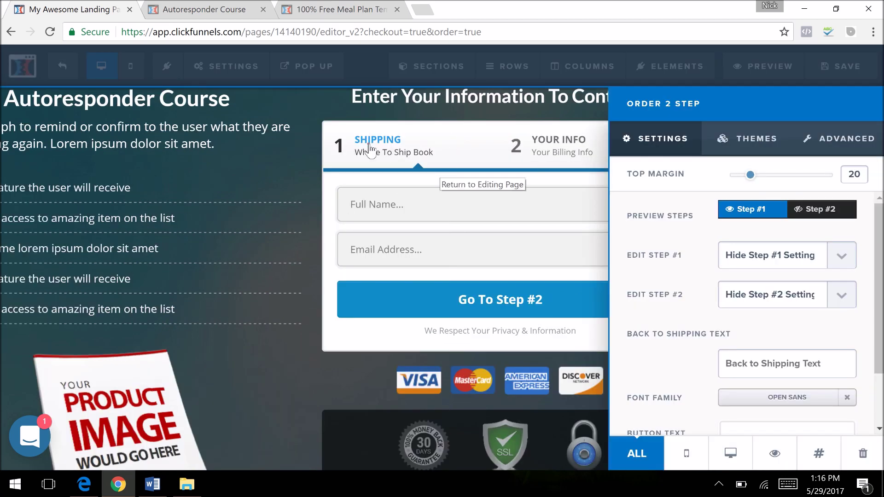
pyautogui.click(400, 149)
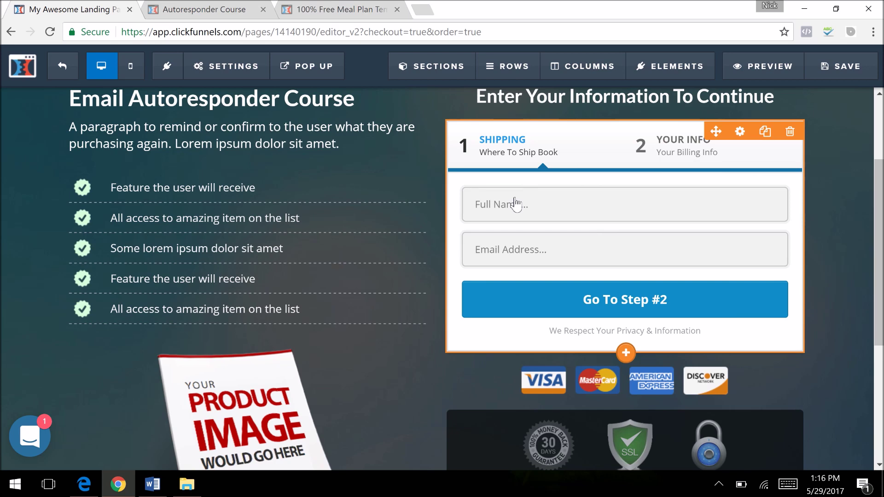
pyautogui.click(511, 199)
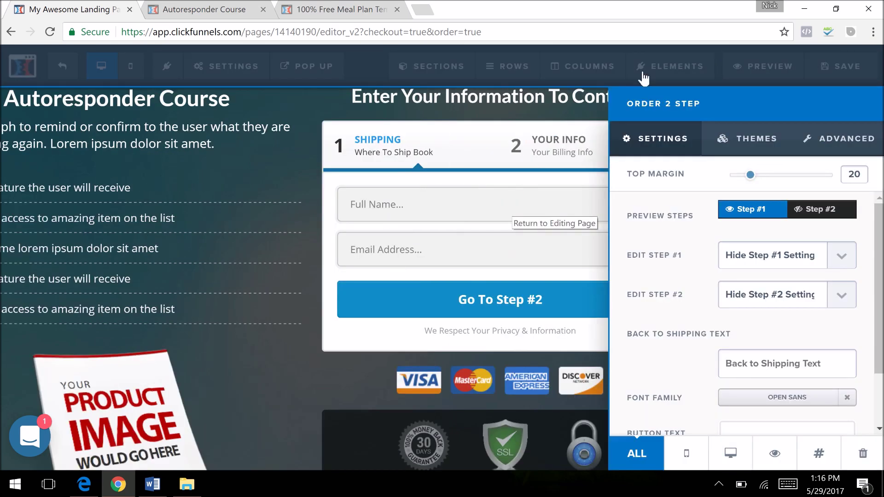
pyautogui.click(122, 368)
pyautogui.scroll(-1, 121, 369)
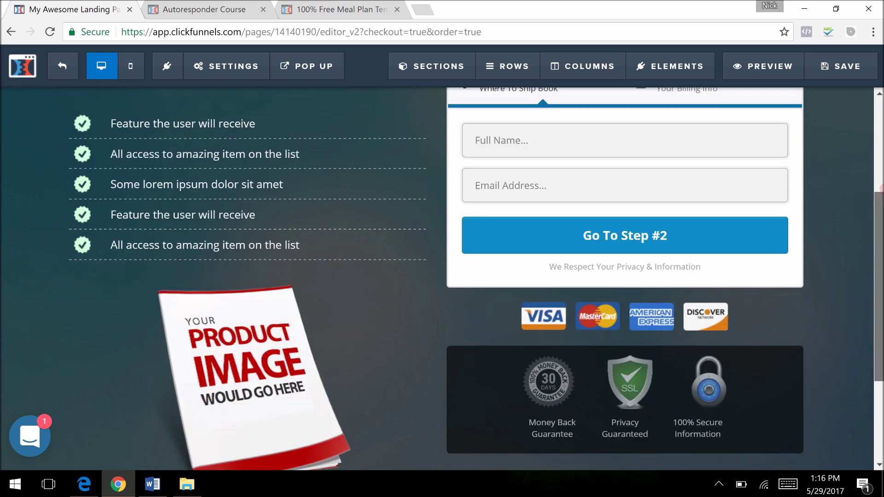
# Step: Replace the product image with the Organic Whey image from the library
pyautogui.click(247, 316)
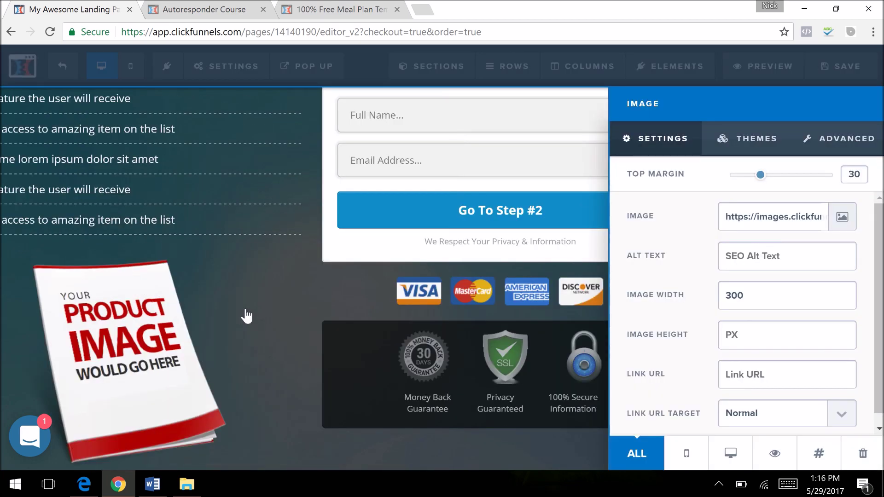
pyautogui.click(842, 216)
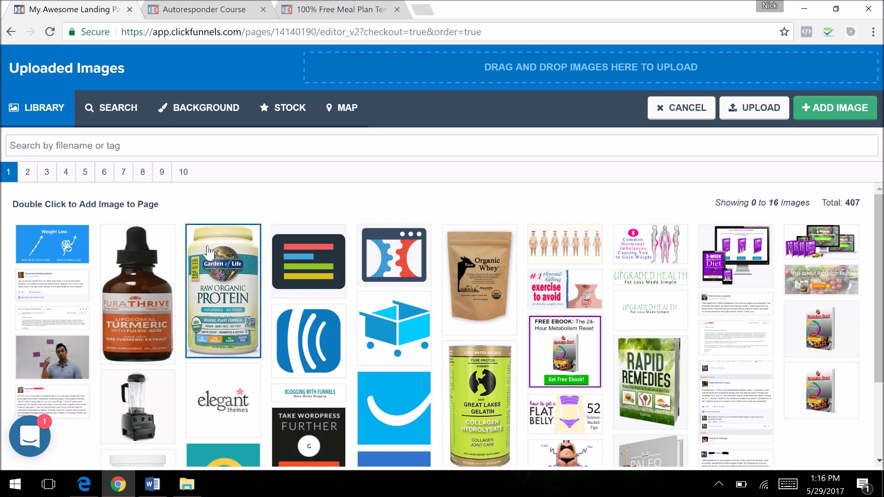
pyautogui.click(515, 274)
pyautogui.click(842, 108)
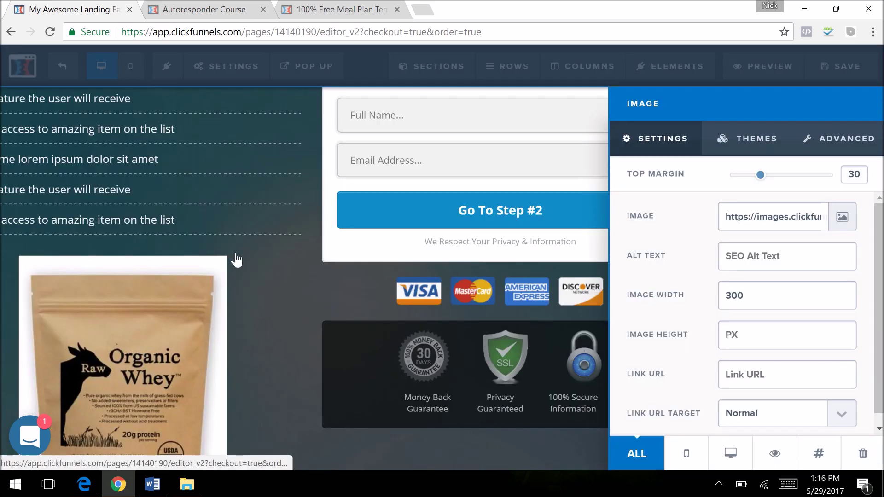
pyautogui.click(139, 350)
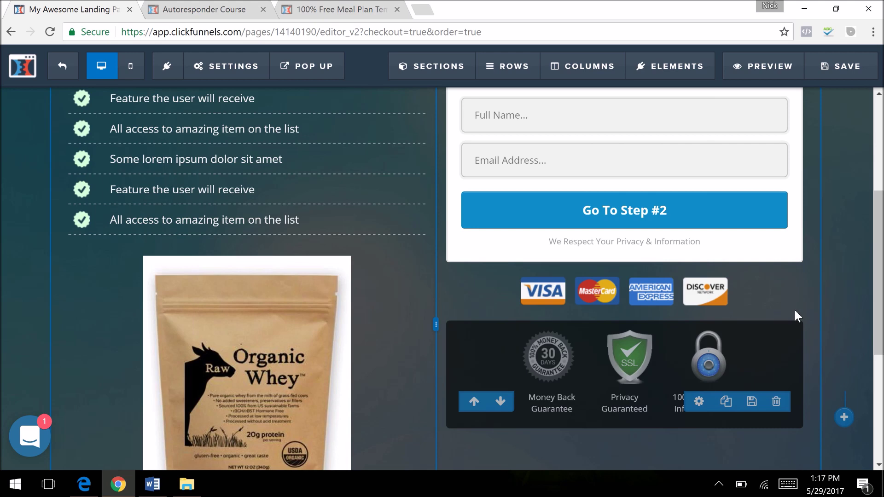
# Step: Look over the order page and save it
pyautogui.scroll(1, 599, 276)
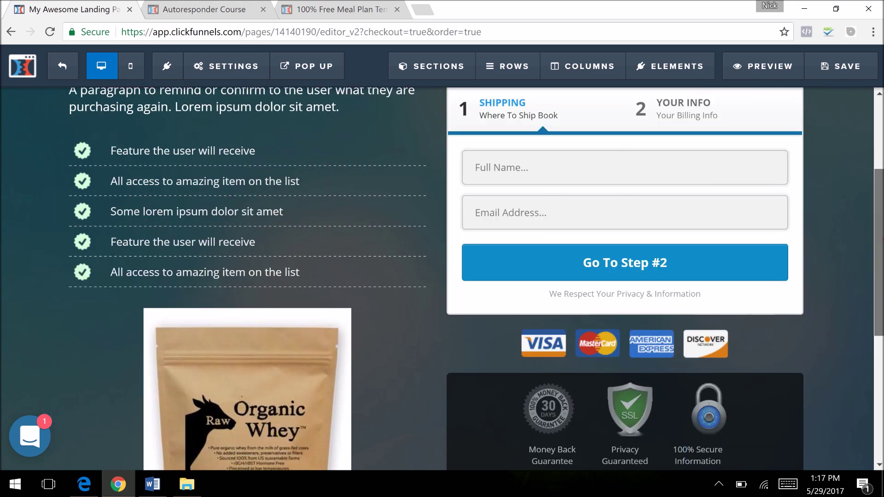
pyautogui.scroll(-5, 553, 191)
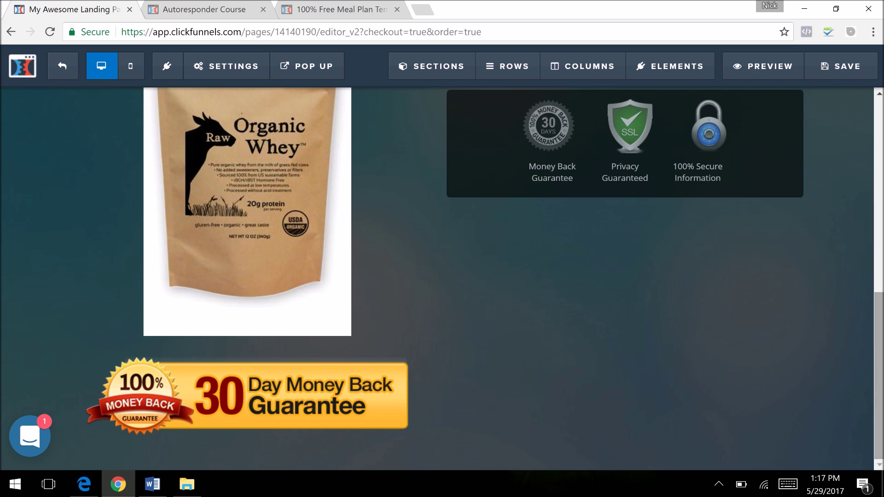
pyautogui.scroll(6, 854, 109)
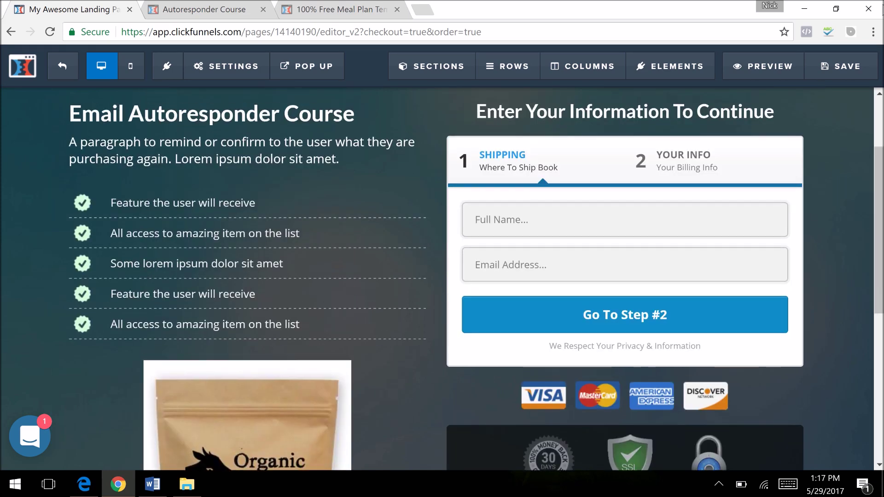
pyautogui.click(842, 69)
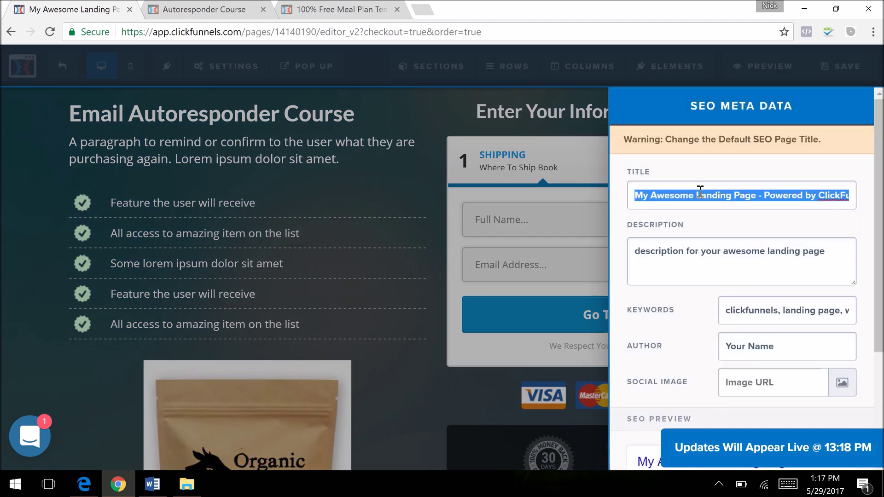
# Step: Change the order page's SEO title to 'ORder Form for Auto Course' and save
pyautogui.write('ORder Form for Au')
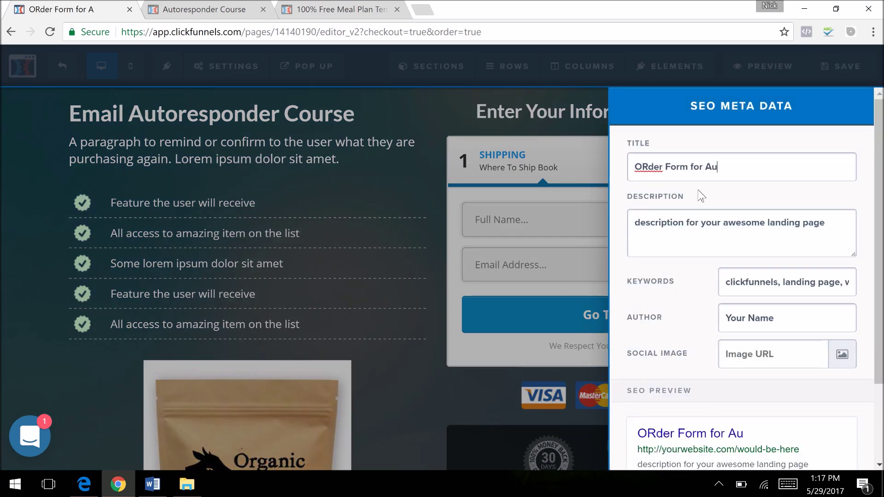
pyautogui.write('to Course')
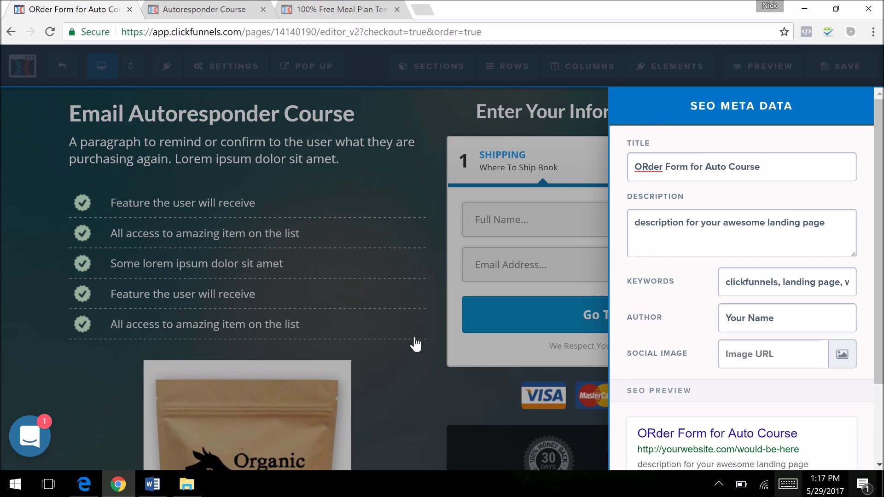
pyautogui.click(414, 345)
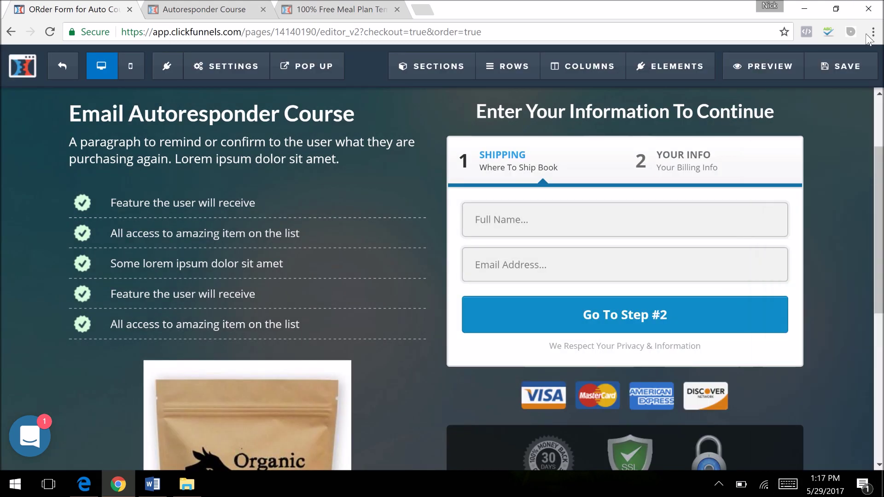
pyautogui.click(817, 65)
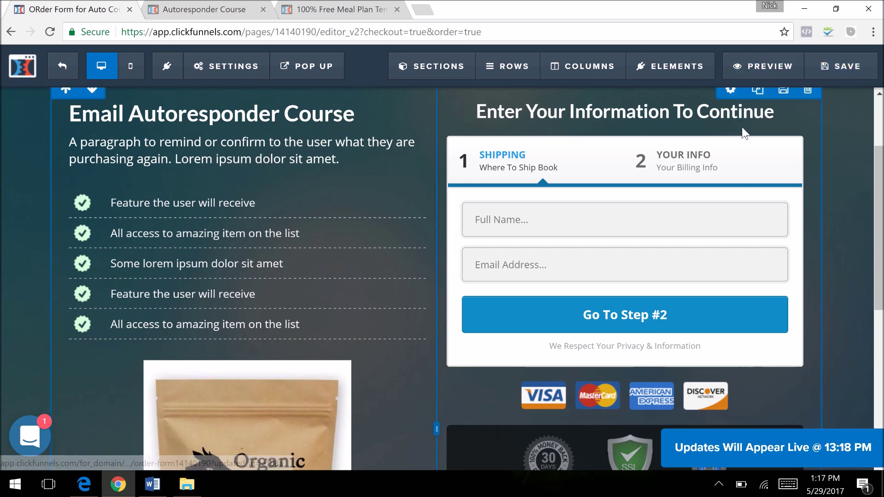
pyautogui.click(753, 64)
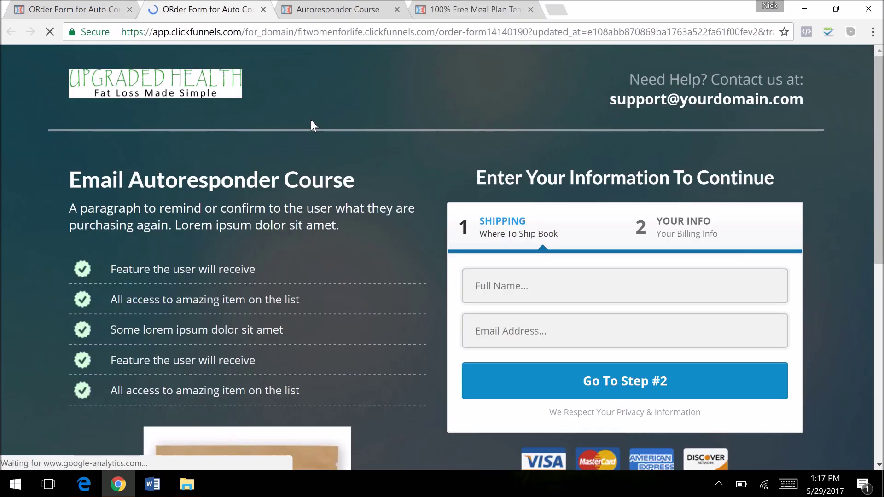
# Step: Test the preview's Full Name and email fields, clear the entries, and go back to the funnel steps
pyautogui.scroll(1, 442, 258)
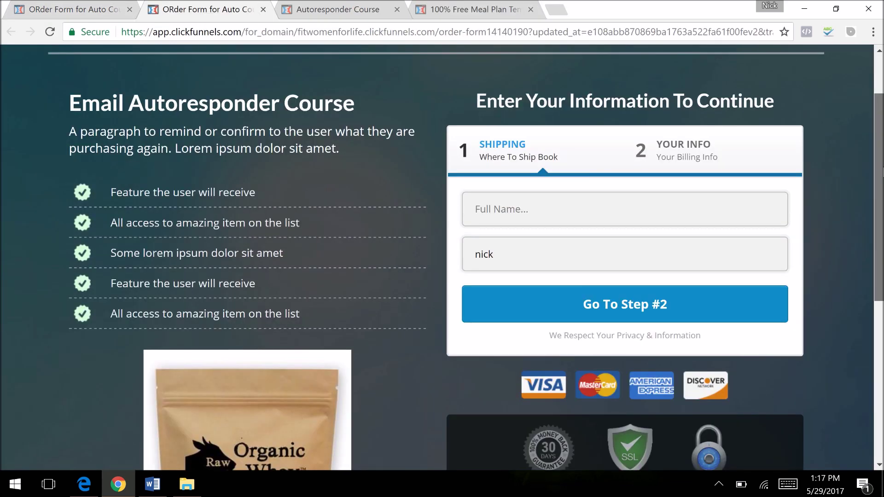
pyautogui.scroll(-5, 212, 237)
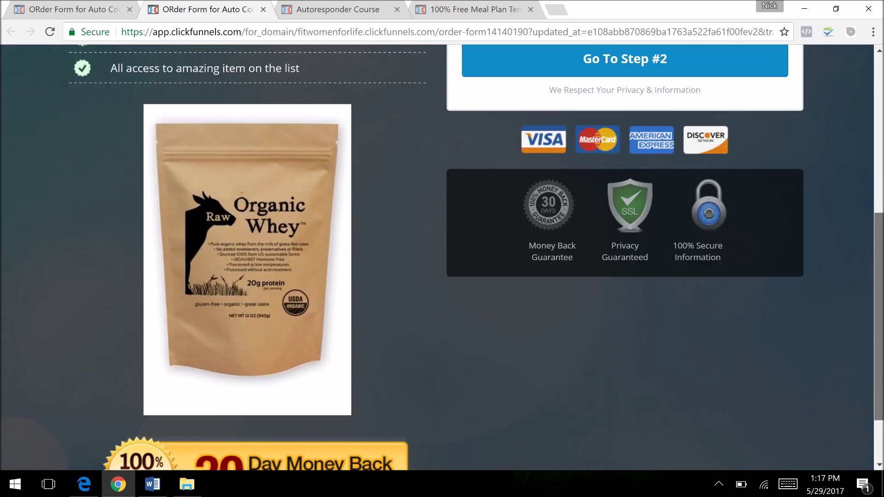
pyautogui.scroll(7, 442, 258)
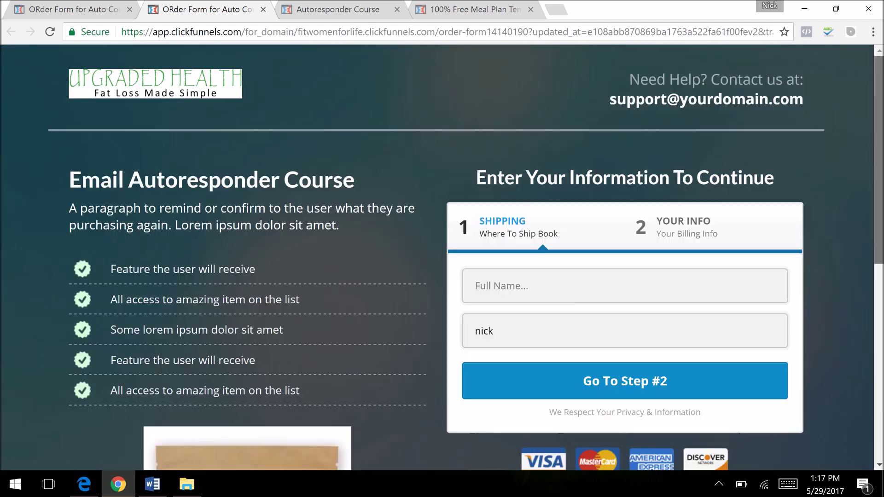
pyautogui.click(579, 304)
pyautogui.write('sfg')
pyautogui.press('BackSpace')
pyautogui.press('BackSpace')
pyautogui.press('BackSpace')
pyautogui.doubleClick(532, 332)
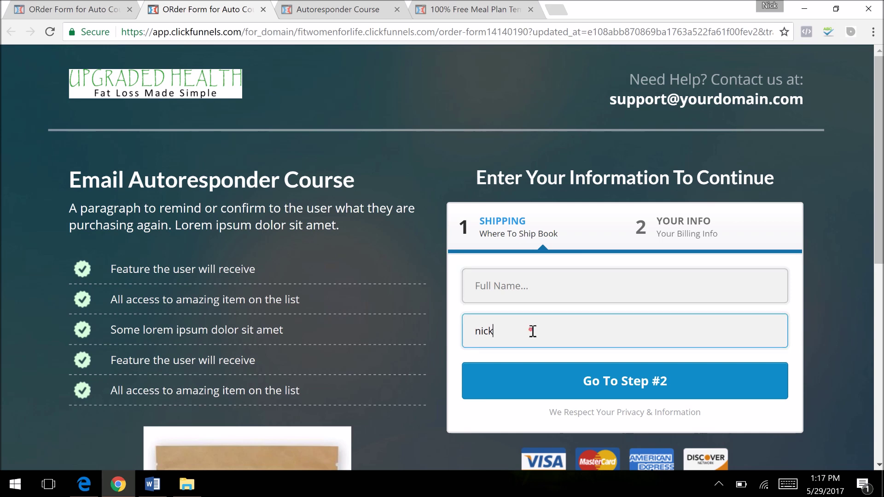
pyautogui.press('BackSpace')
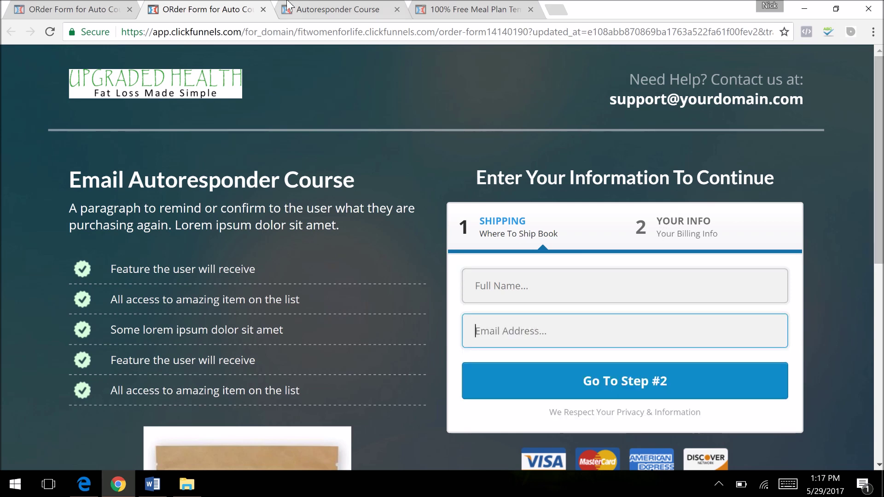
pyautogui.click(97, 10)
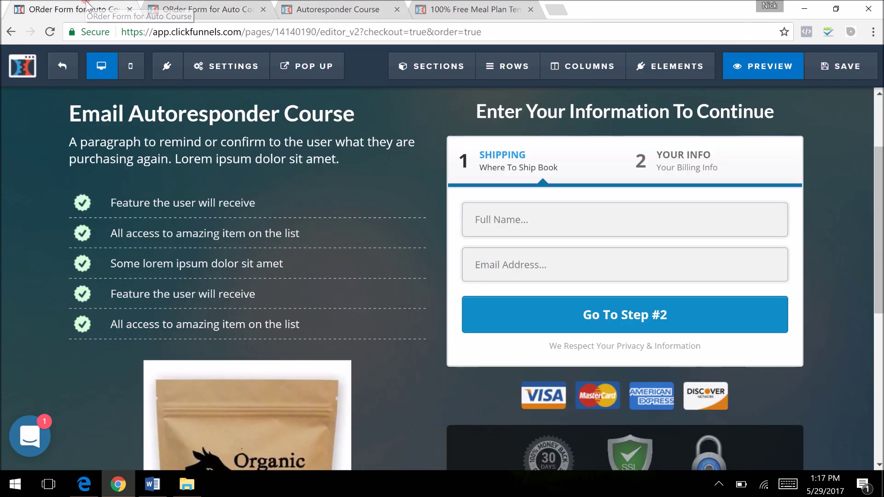
pyautogui.click(63, 70)
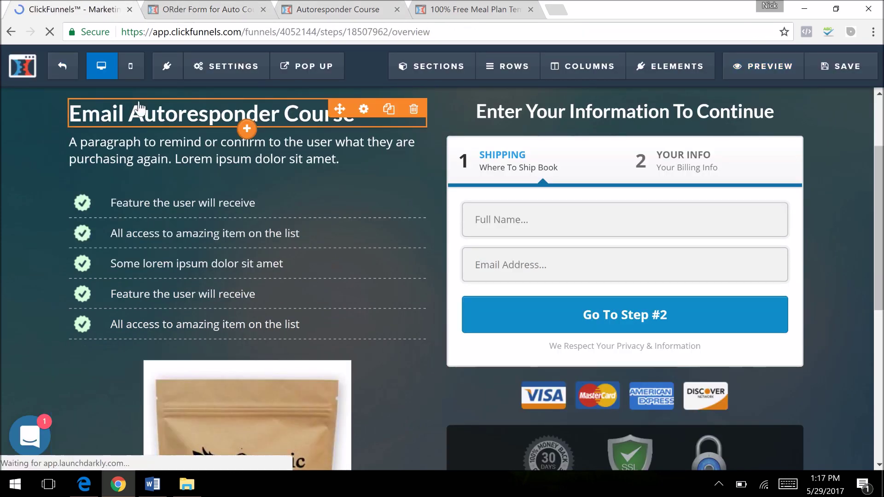
# Step: Open the Order Confirmation step, then browse the Thank You Page step's templates
pyautogui.scroll(-2, 147, 277)
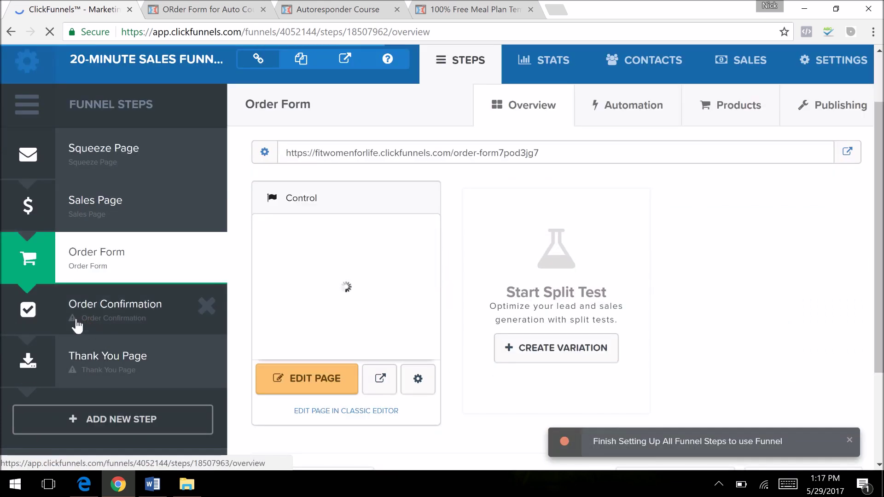
pyautogui.click(77, 326)
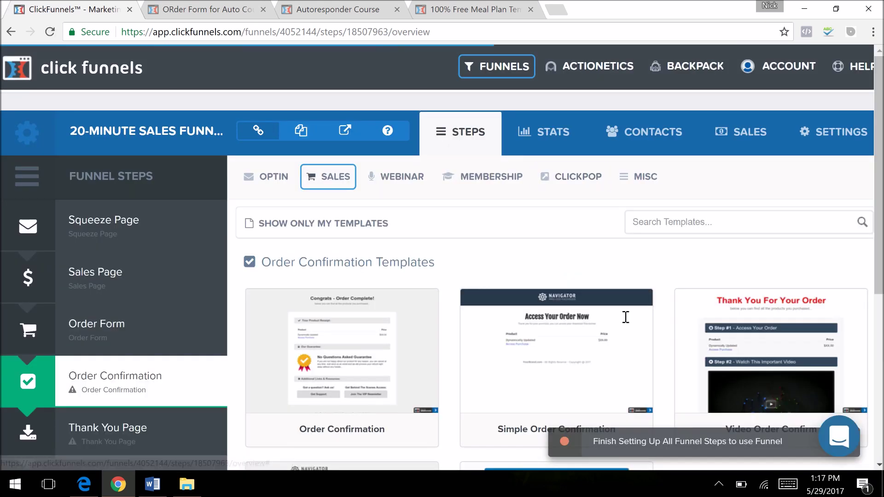
pyautogui.scroll(-5, 623, 316)
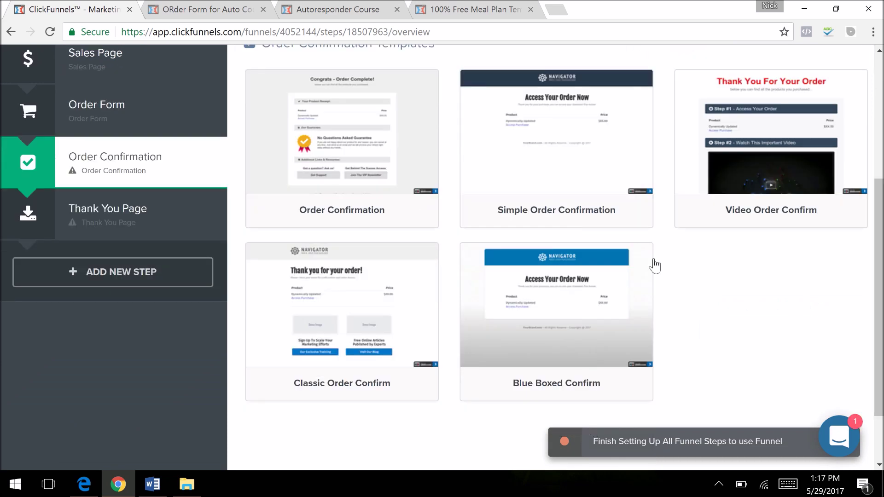
pyautogui.click(109, 229)
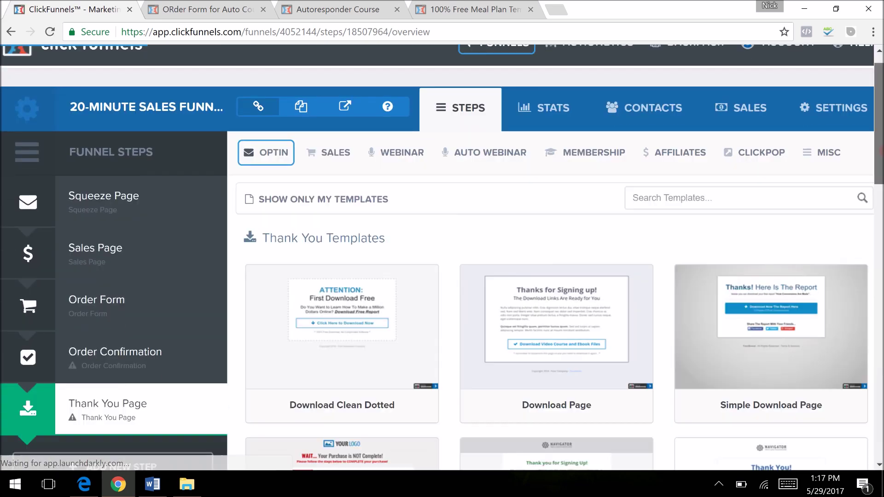
pyautogui.scroll(-8, 281, 220)
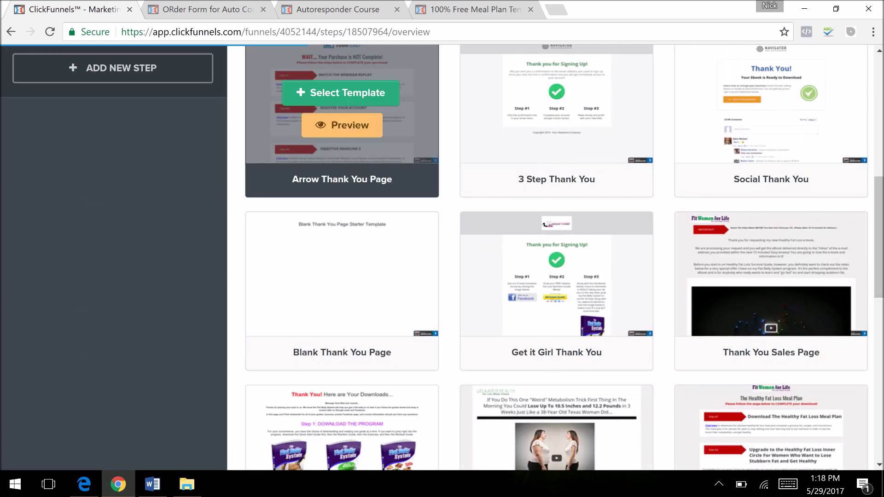
pyautogui.scroll(5, 112, 200)
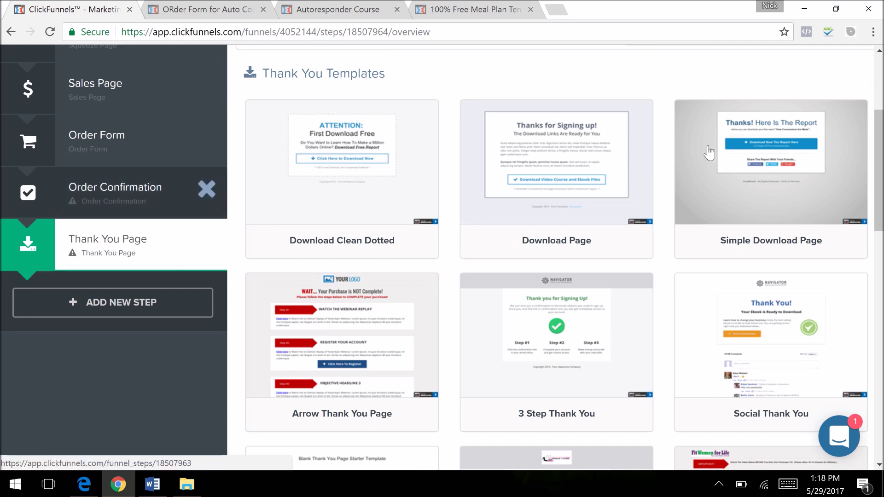
pyautogui.scroll(5, 442, 277)
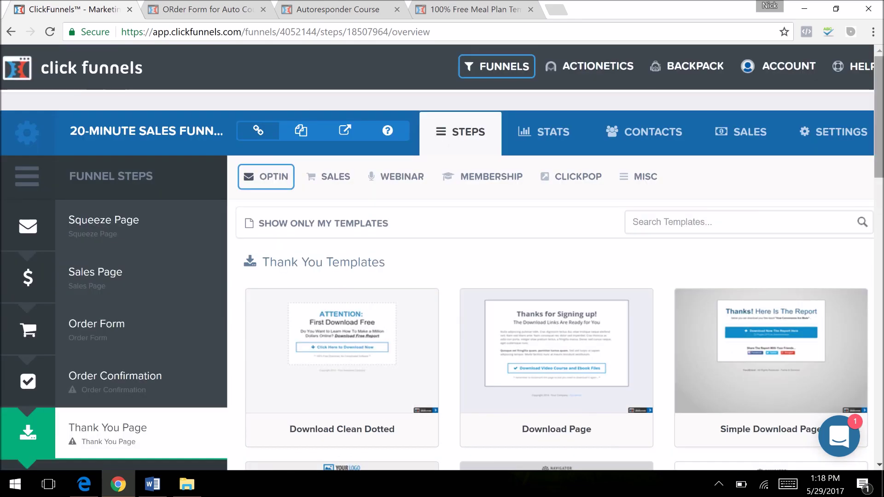
pyautogui.scroll(-15, 442, 258)
pyautogui.scroll(15, 150, 294)
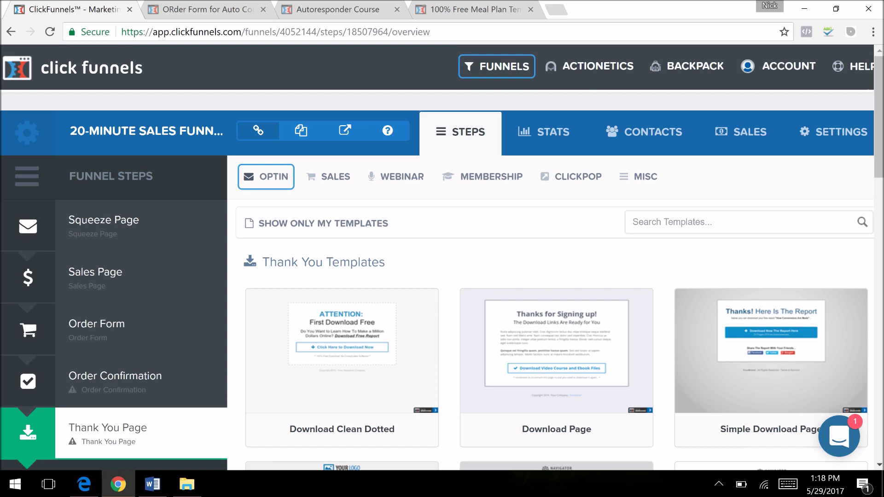
# Step: Show all funnels via Funnels > Browse Funnels
pyautogui.click(505, 94)
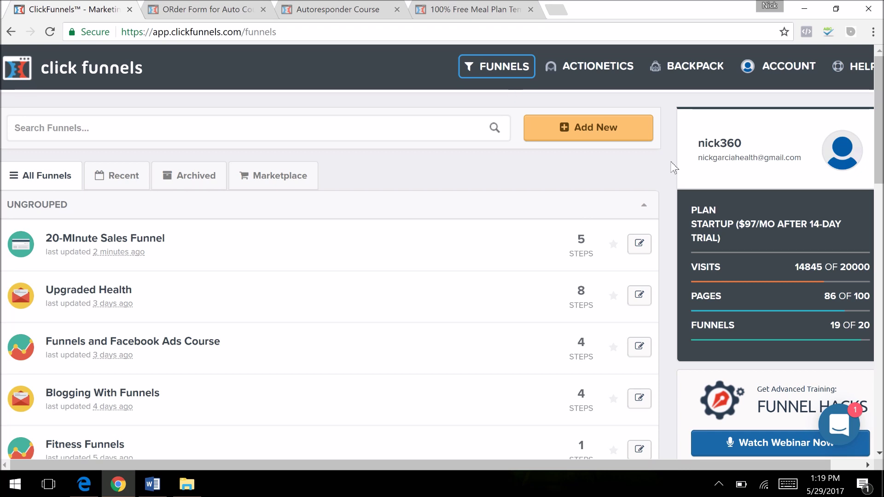
pyautogui.scroll(-1, 506, 96)
pyautogui.scroll(-5, 329, 253)
pyautogui.scroll(2, 329, 253)
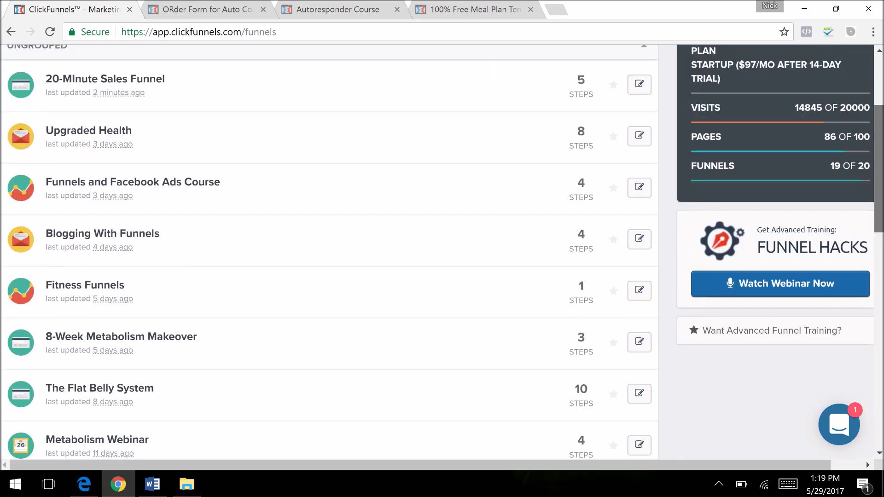
pyautogui.scroll(-7, 329, 253)
pyautogui.scroll(-5, 329, 253)
pyautogui.scroll(15, 329, 253)
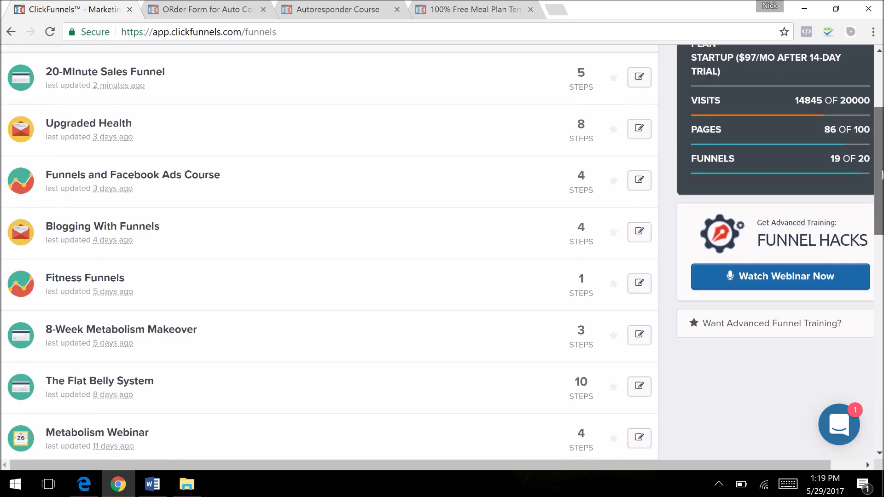